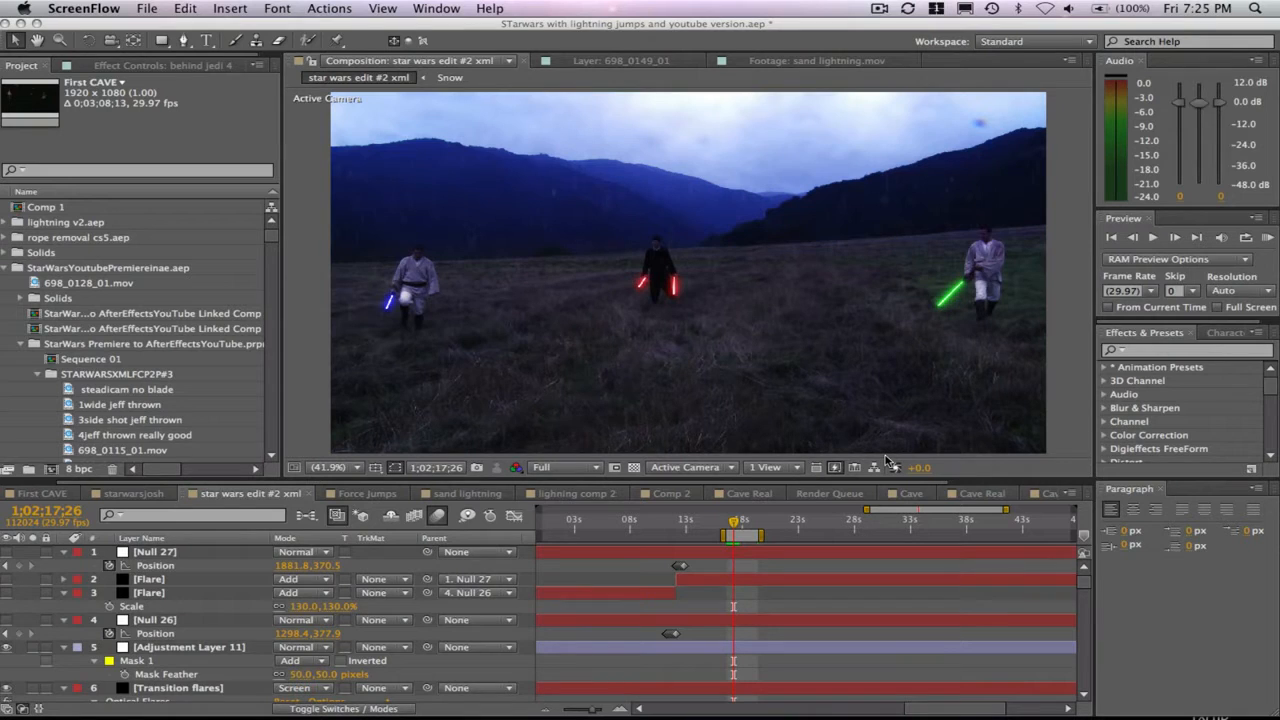
pyautogui.click(1156, 350)
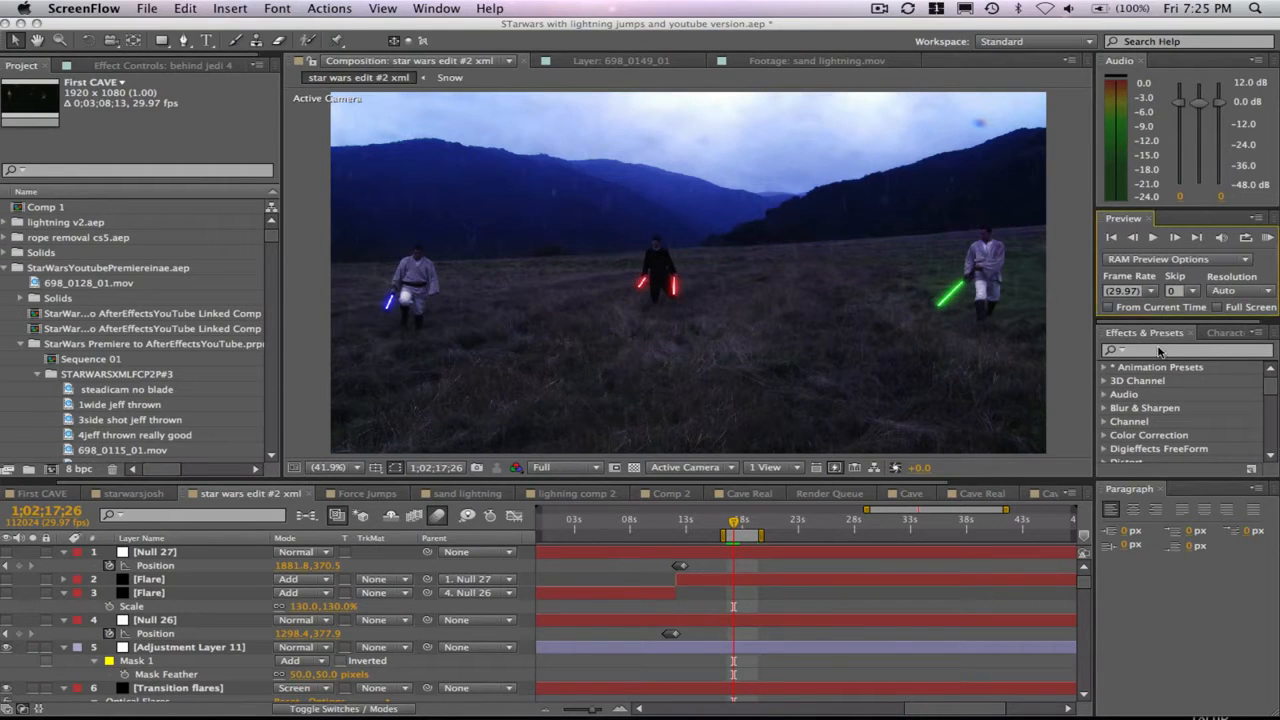
pyautogui.click(1146, 350)
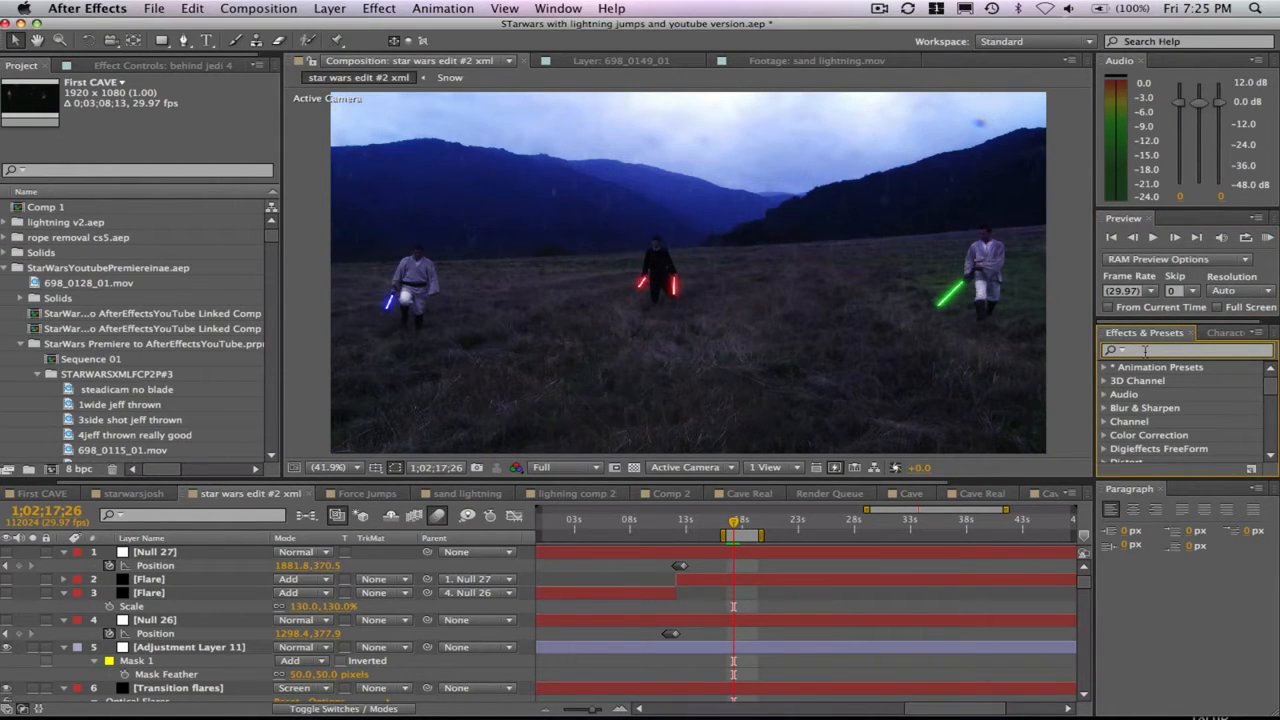
pyautogui.write('cc')
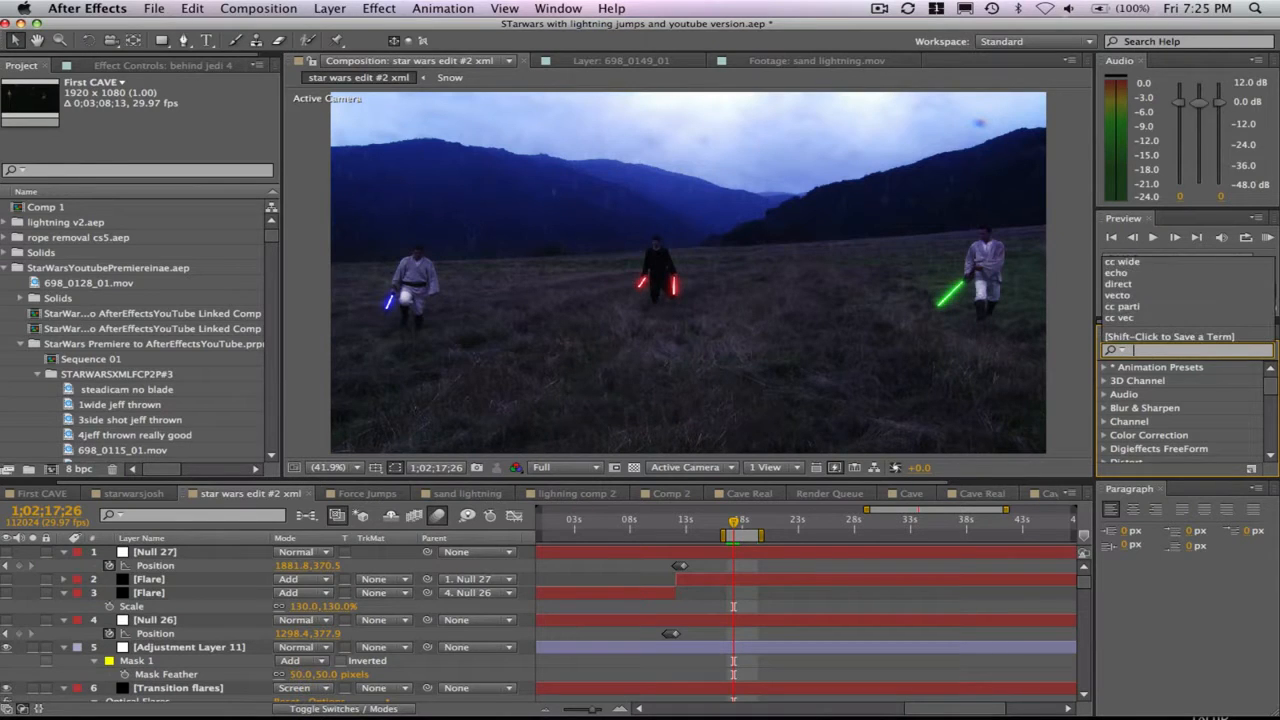
pyautogui.press('BackSpace')
pyautogui.press('BackSpace')
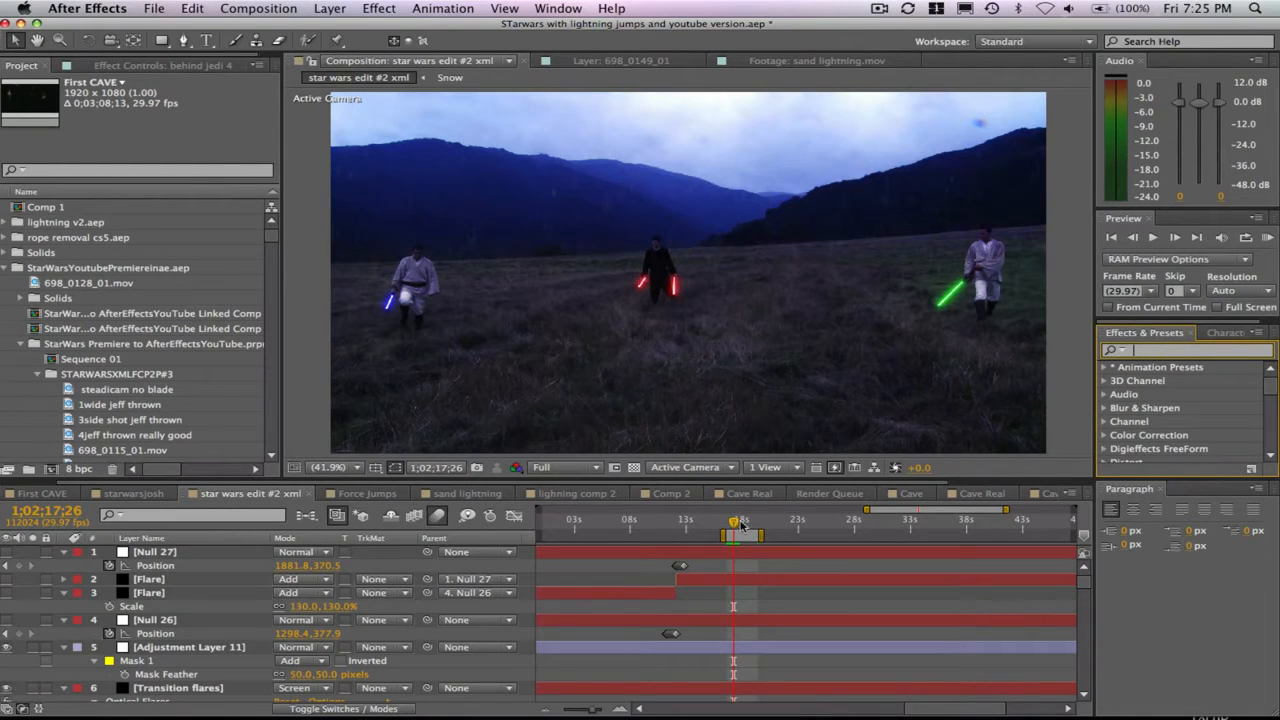
# - Move the current time to 1;02;18;07 and play a RAM preview of the finished rain scene
pyautogui.click(738, 521)
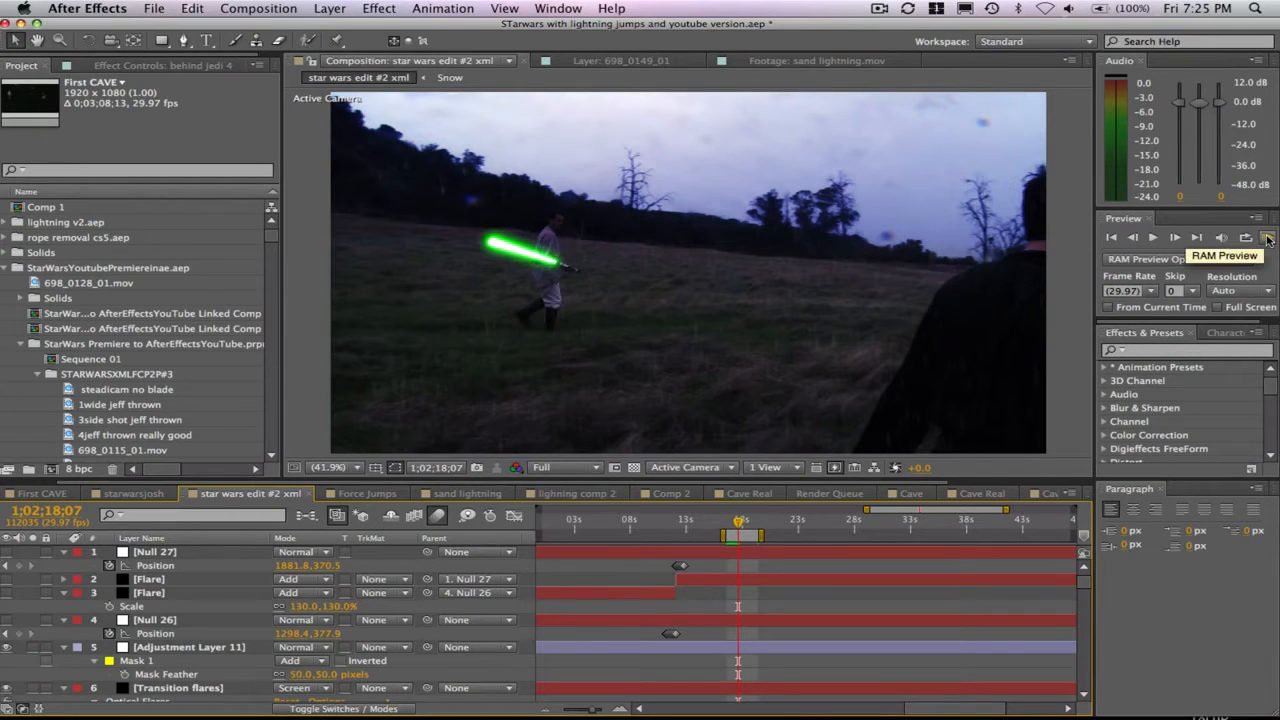
pyautogui.click(1267, 240)
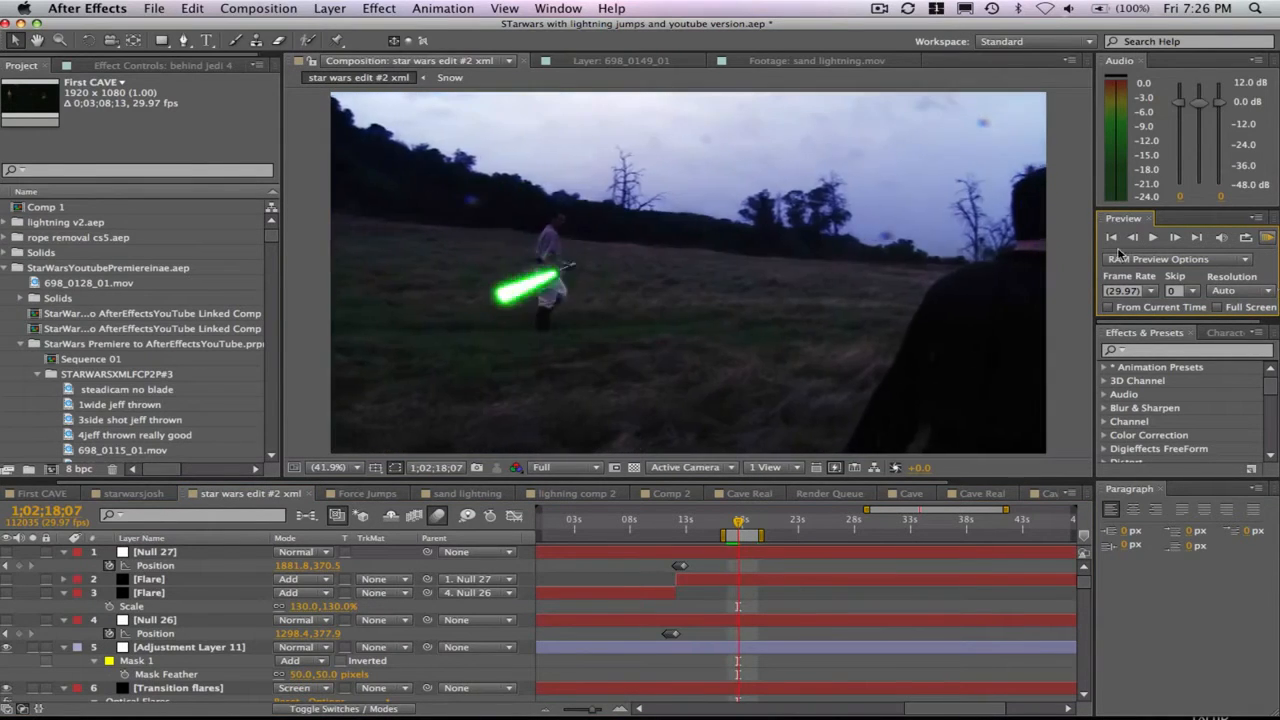
pyautogui.press('space')
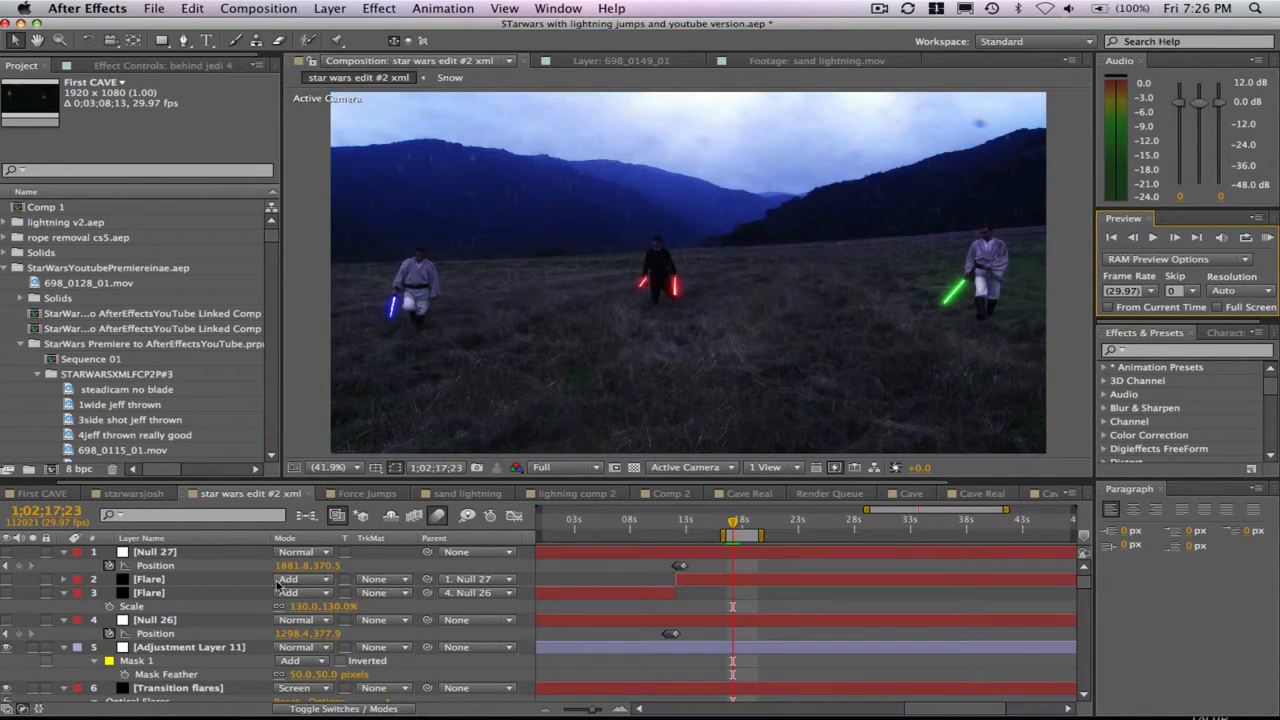
# - Pre-compose the "behind jedi 4" layer 214 as "Test", moving all attributes into the new composition and opening it
pyautogui.scroll(-5, 258, 583)
pyautogui.scroll(-20, 256, 583)
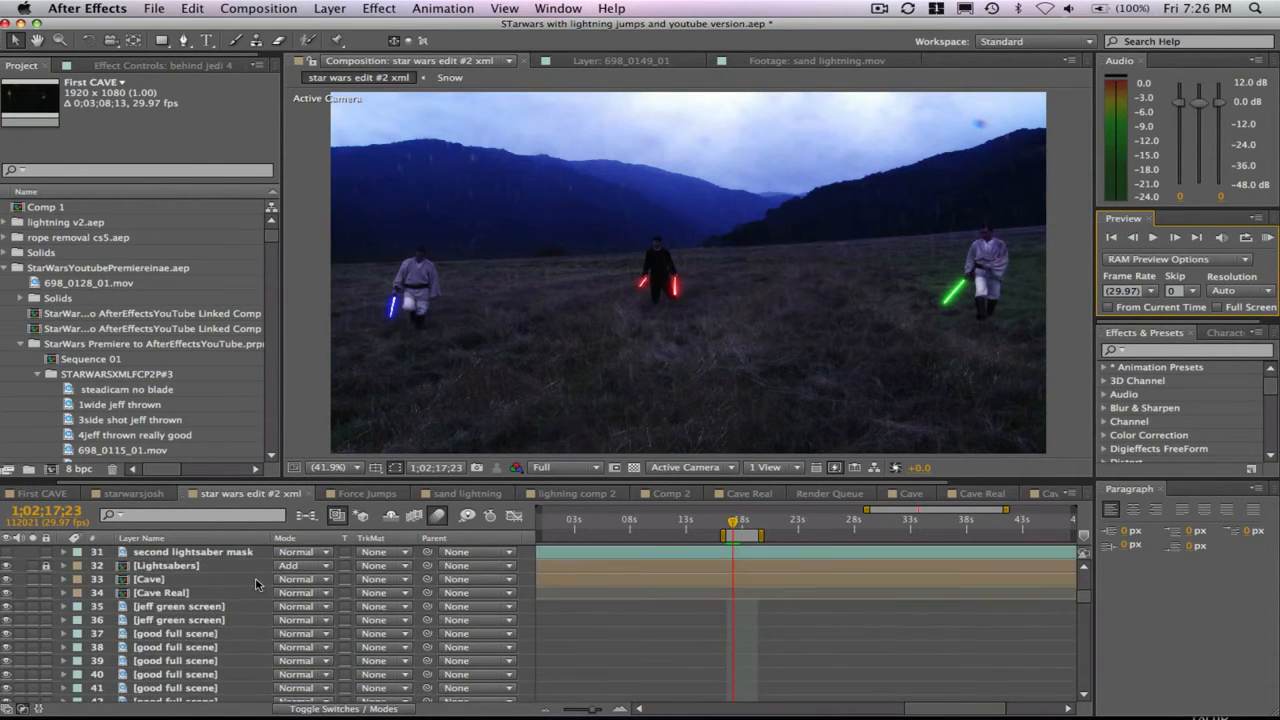
pyautogui.scroll(-20, 256, 583)
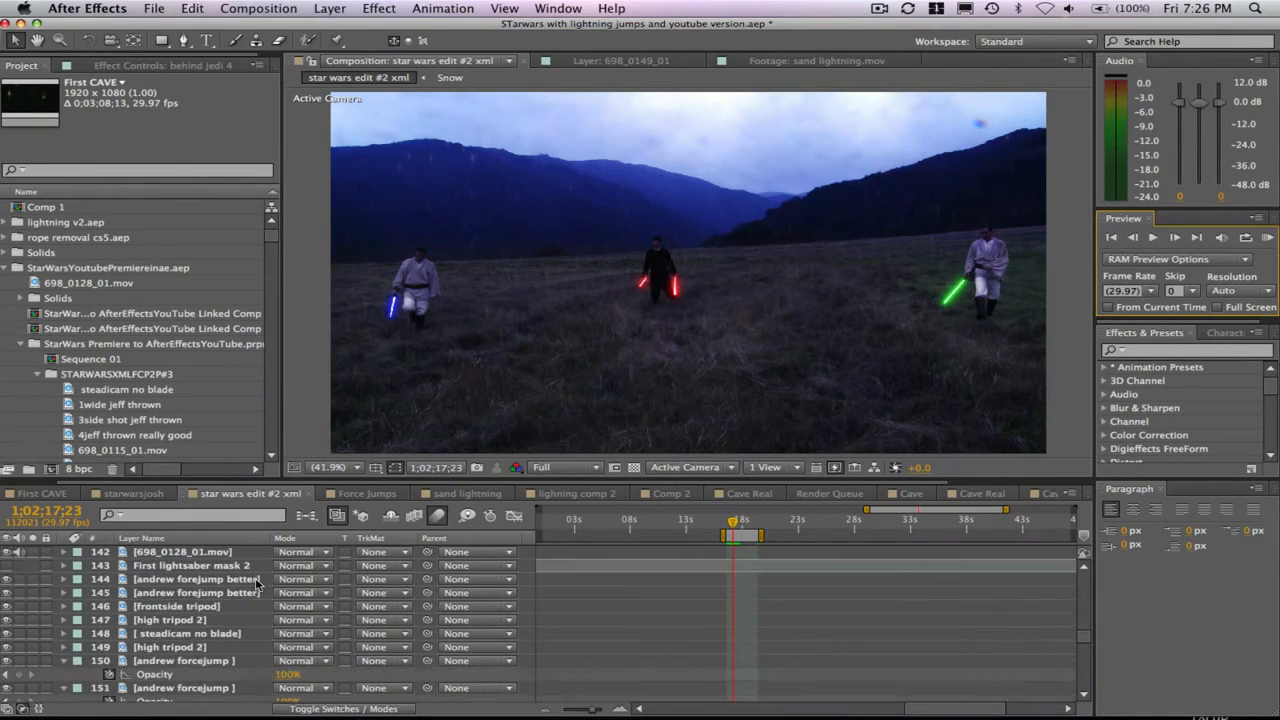
pyautogui.scroll(-7, 256, 583)
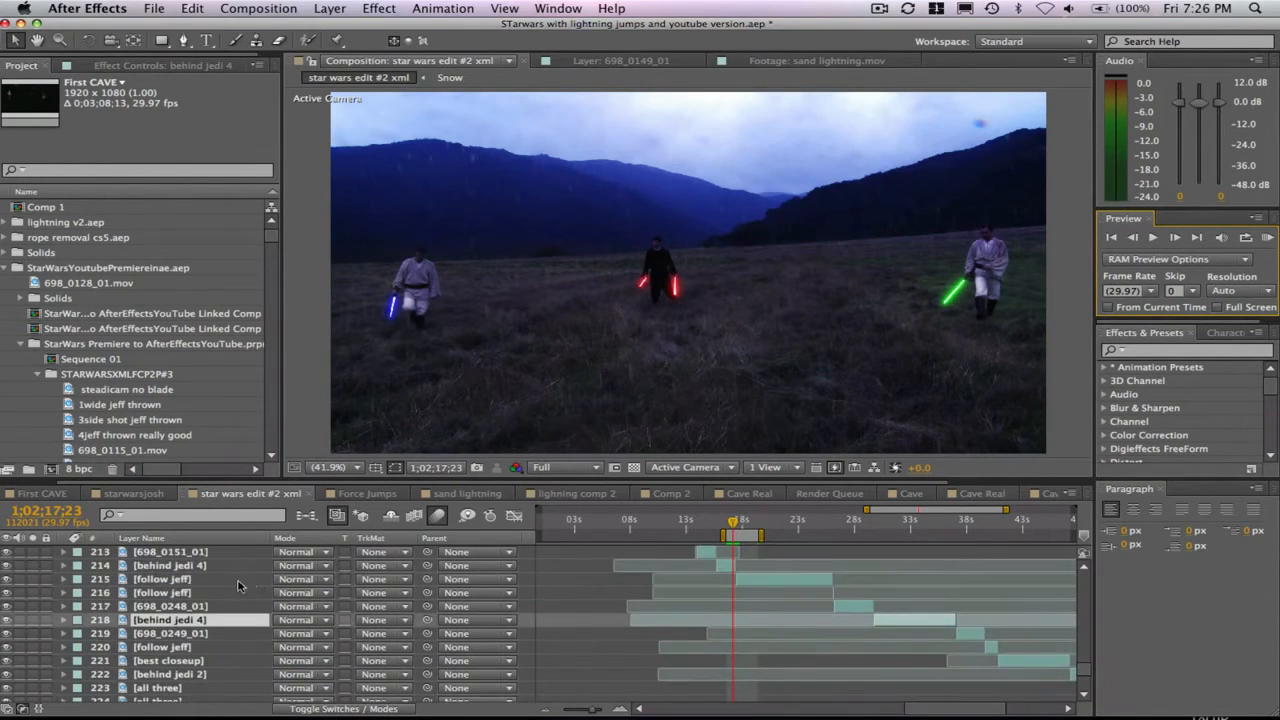
pyautogui.click(165, 579)
pyautogui.click(160, 566)
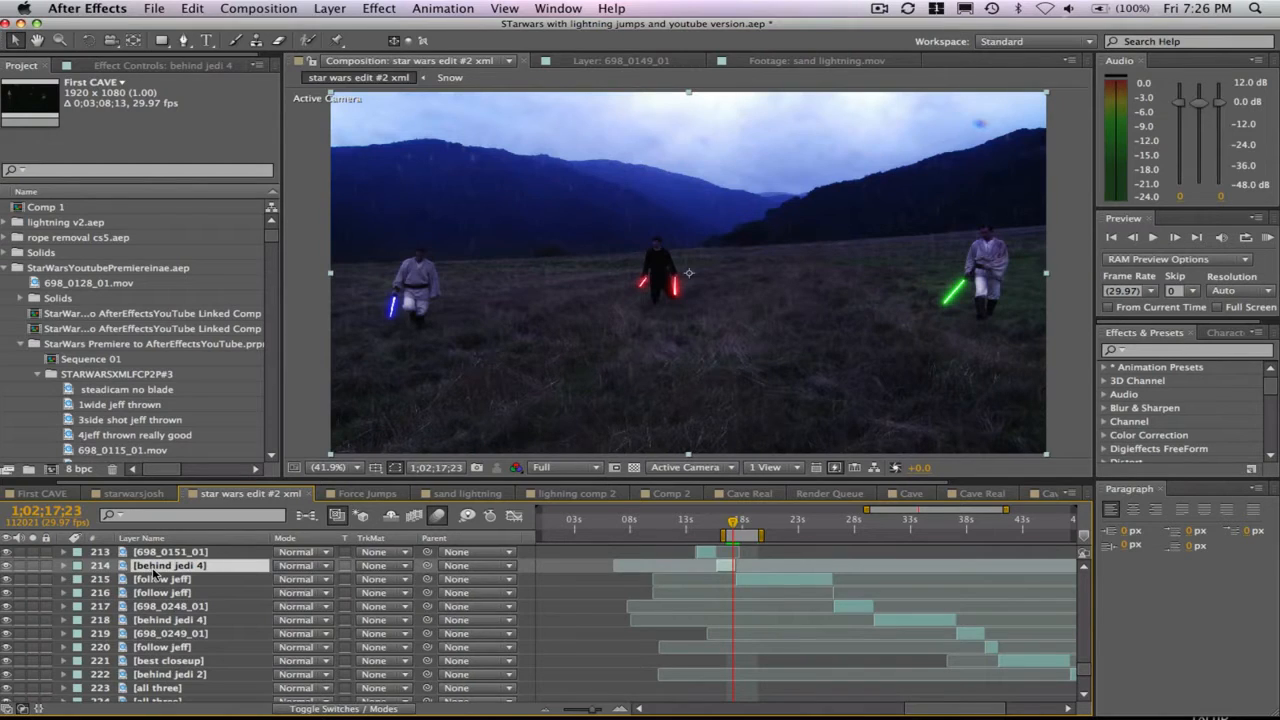
pyautogui.press('super+shift+c')
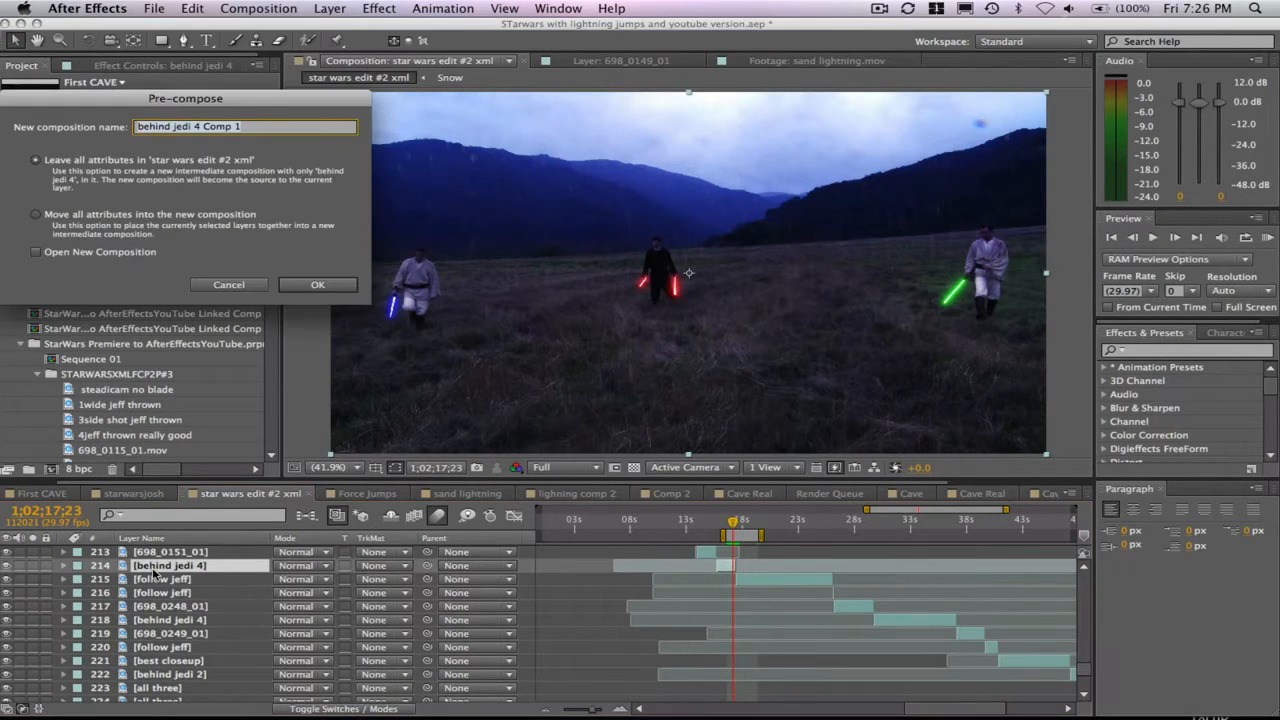
pyautogui.click(36, 252)
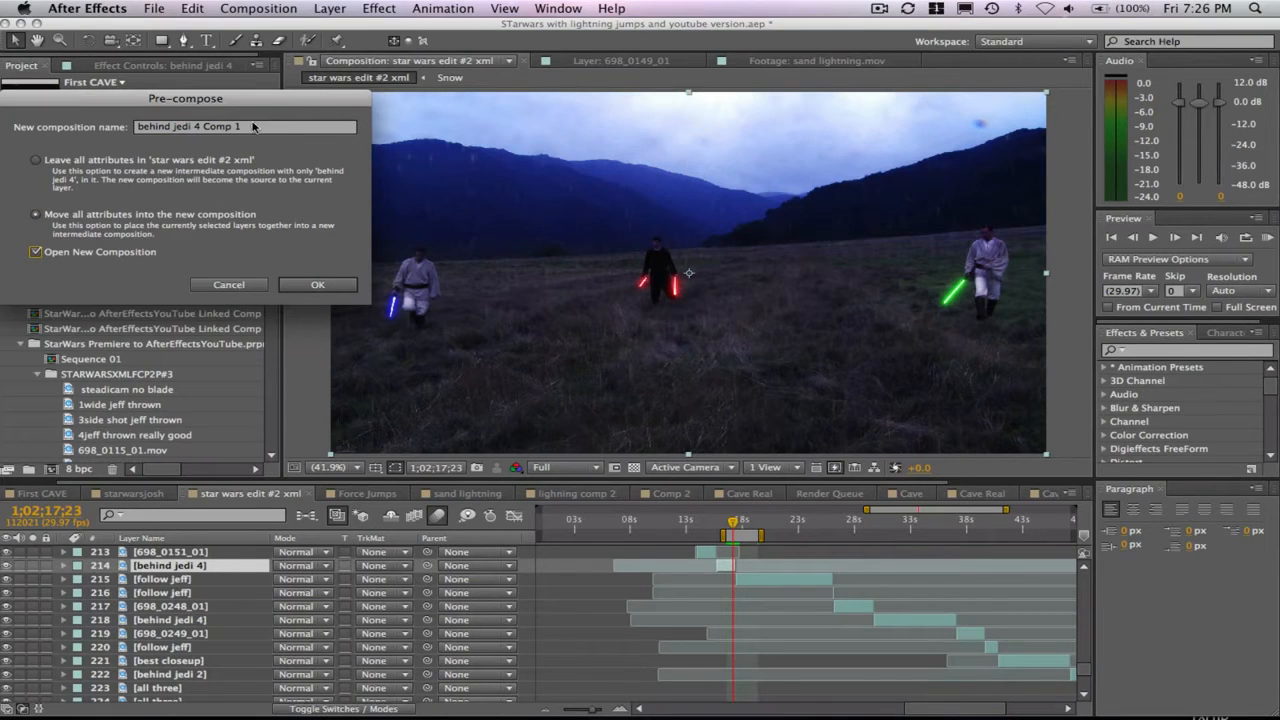
pyautogui.click(228, 131)
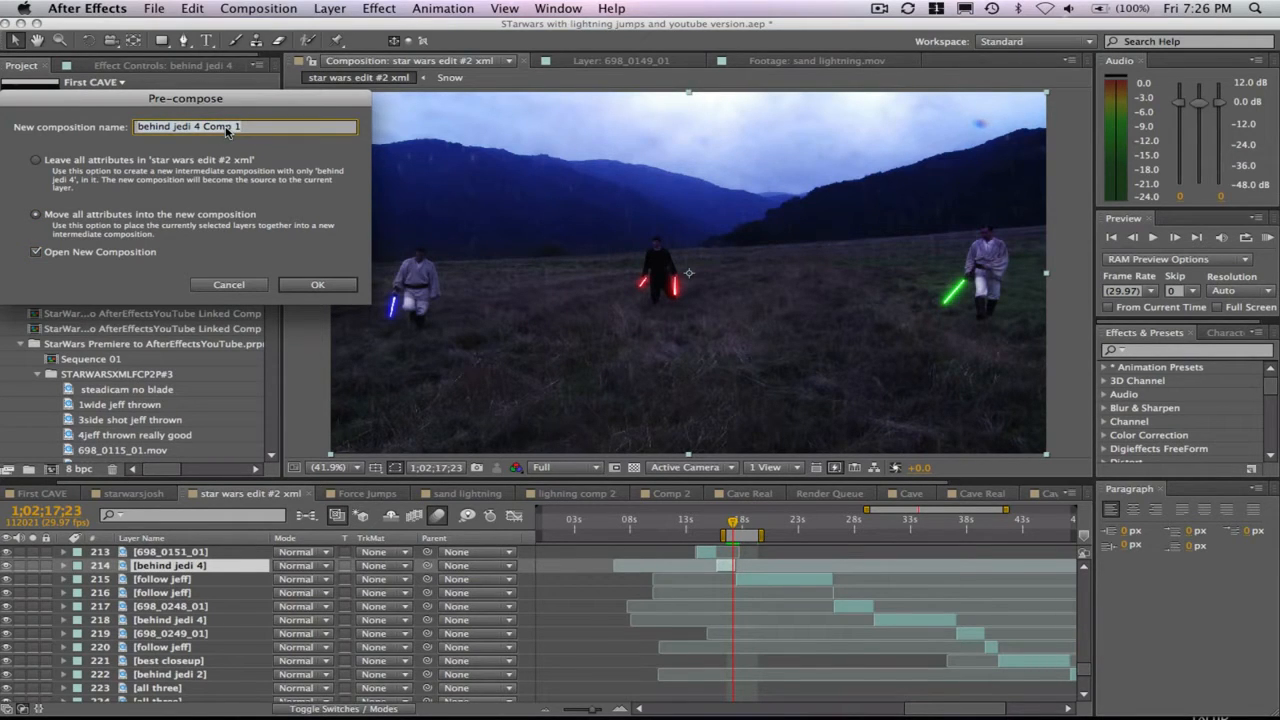
pyautogui.write('Test')
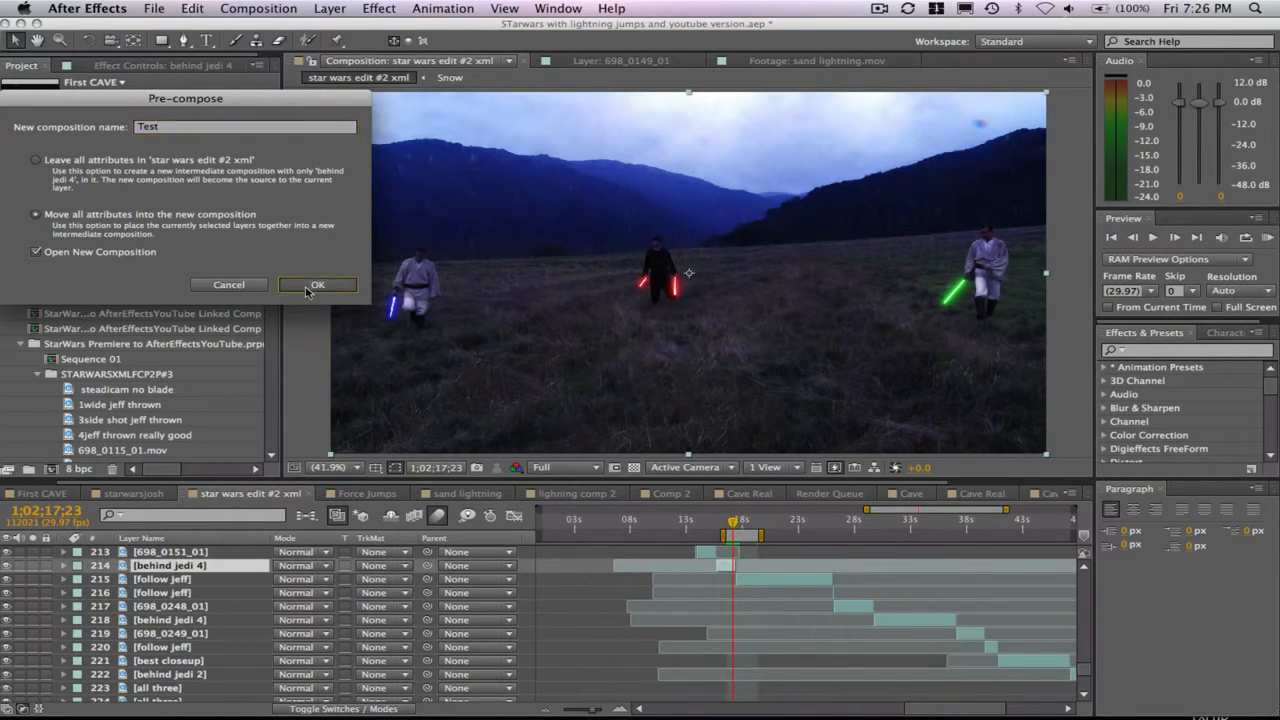
pyautogui.click(308, 285)
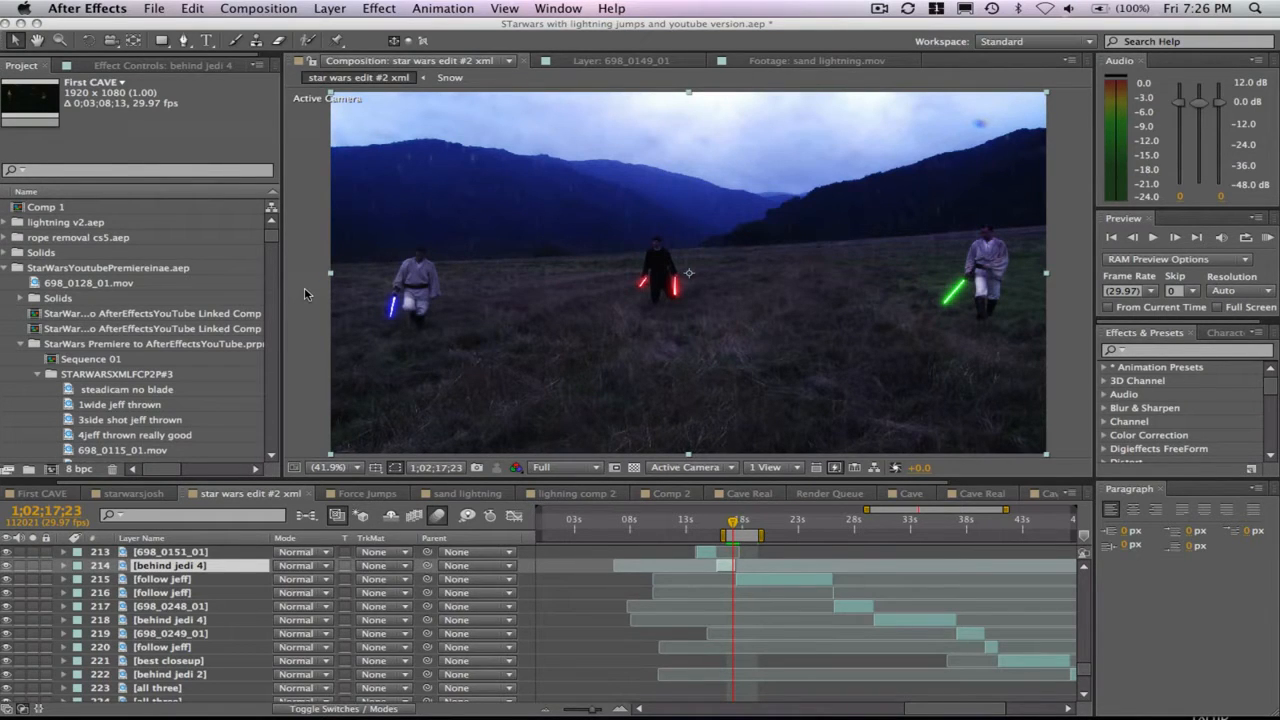
pyautogui.doubleClick(417, 341)
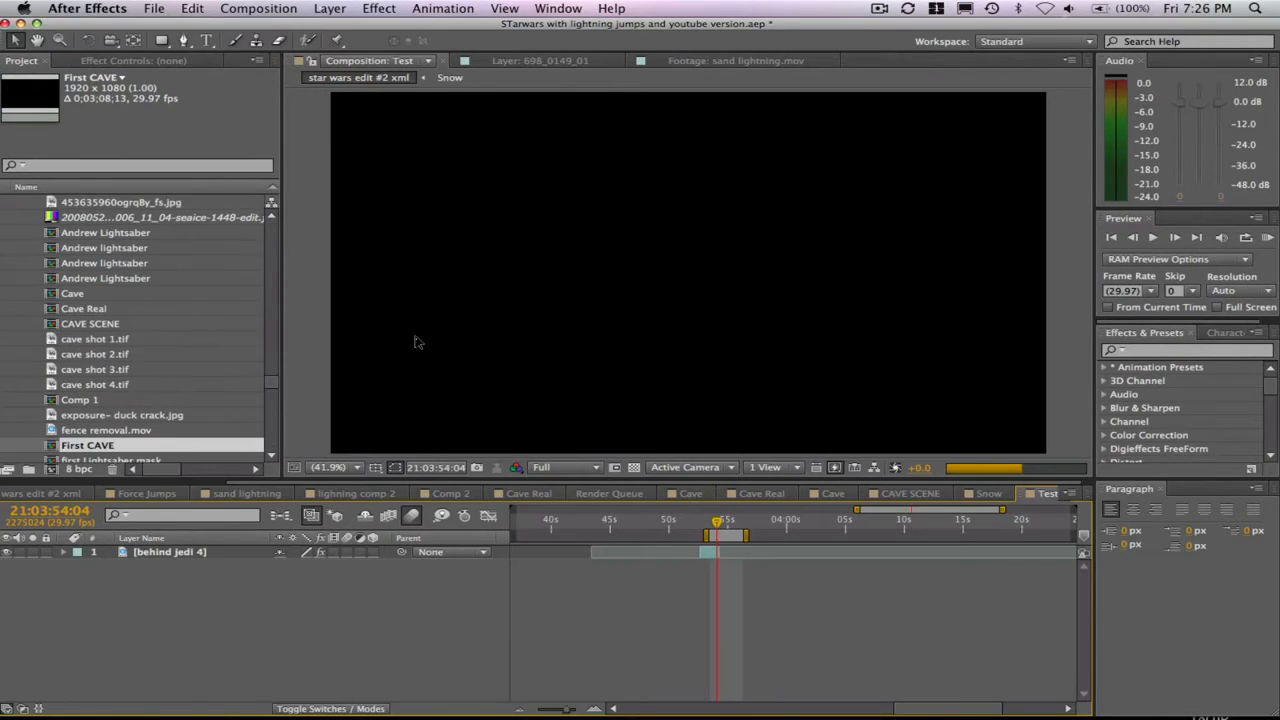
# - Move the current time to 21;03;54;03 and set the Test composition's viewing resolution to Quarter
pyautogui.click(717, 521)
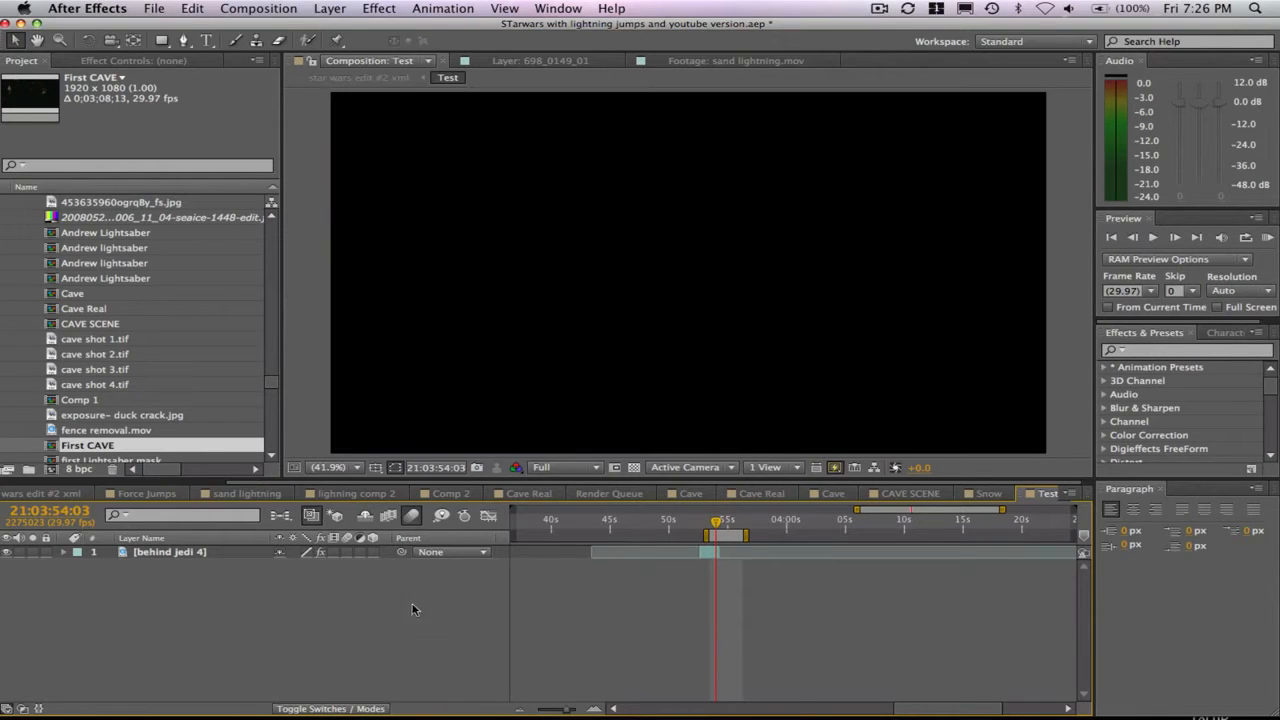
pyautogui.click(552, 467)
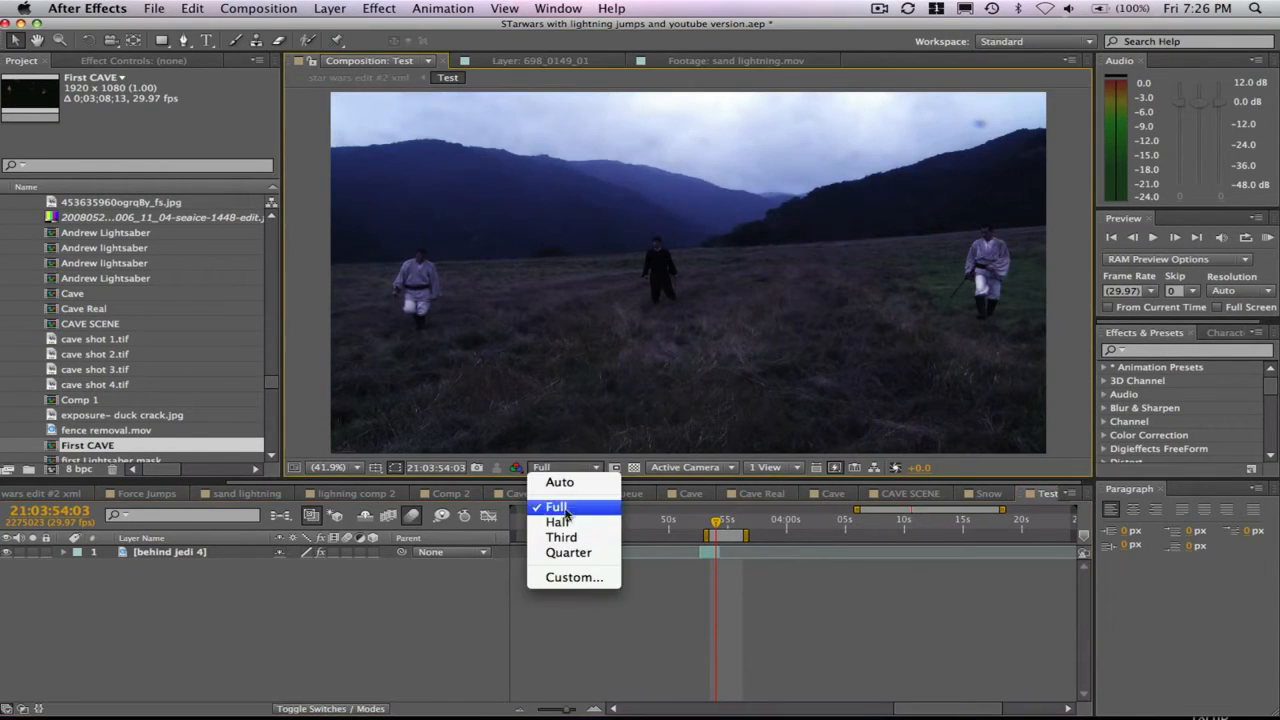
pyautogui.click(553, 553)
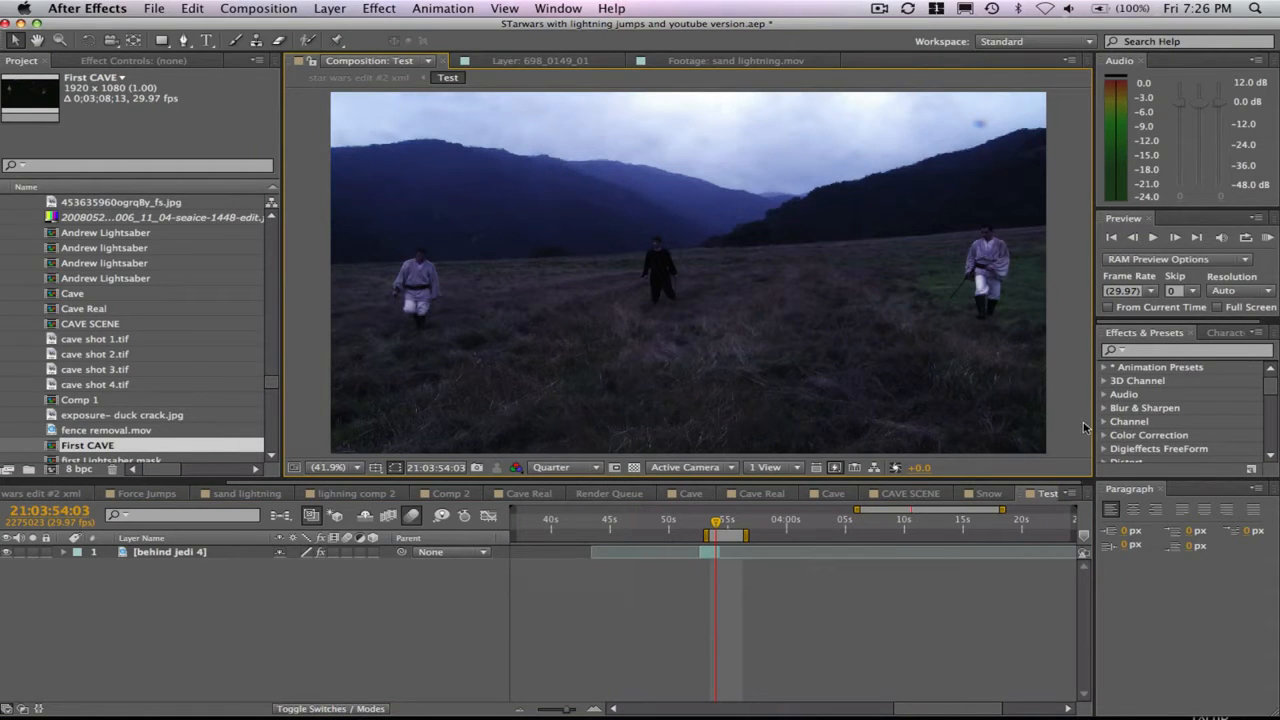
pyautogui.click(441, 5)
pyautogui.moveTo(336, 10)
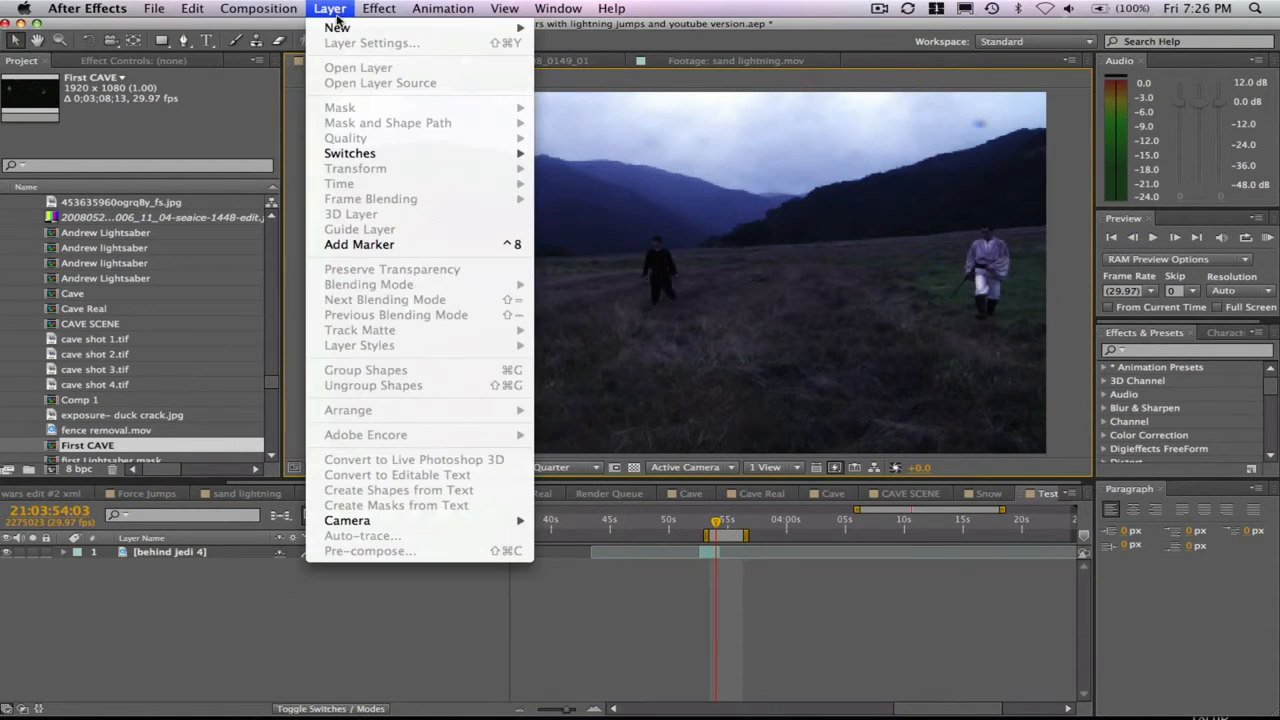
pyautogui.moveTo(498, 27)
pyautogui.click(566, 47)
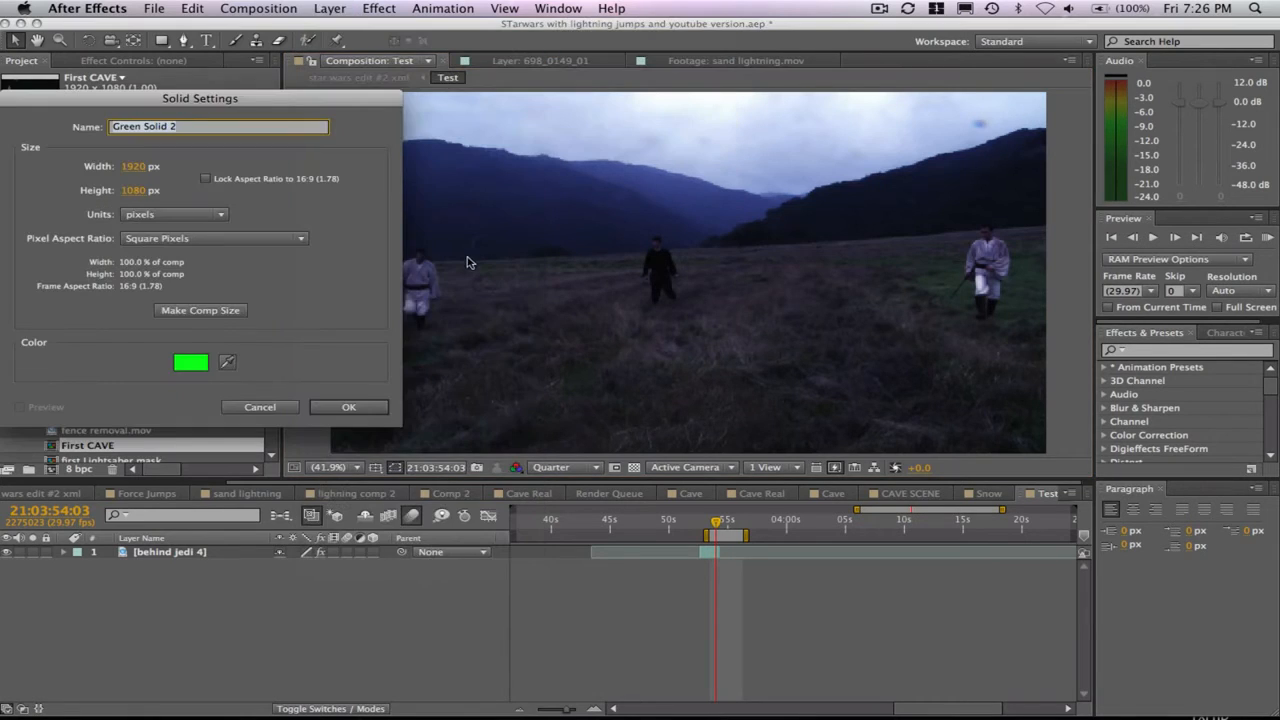
pyautogui.click(194, 365)
pyautogui.moveTo(211, 274); pyautogui.dragTo(301, 366)
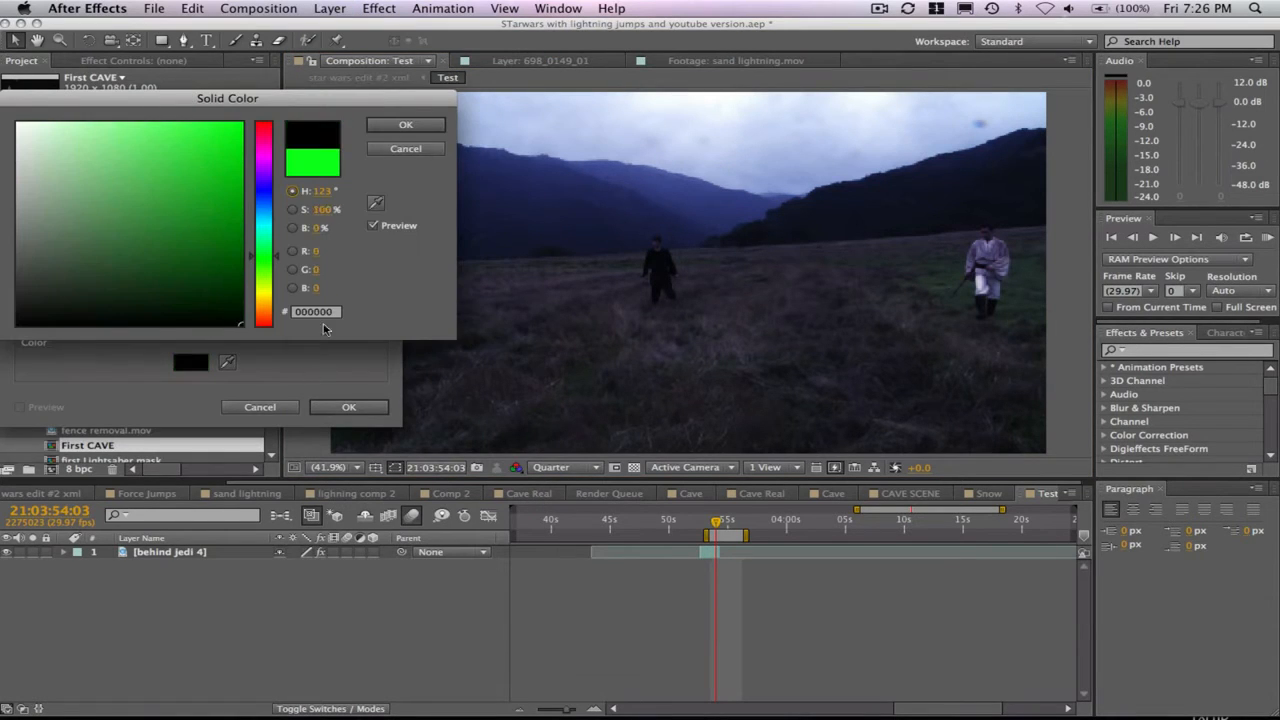
pyautogui.click(404, 125)
pyautogui.click(280, 128)
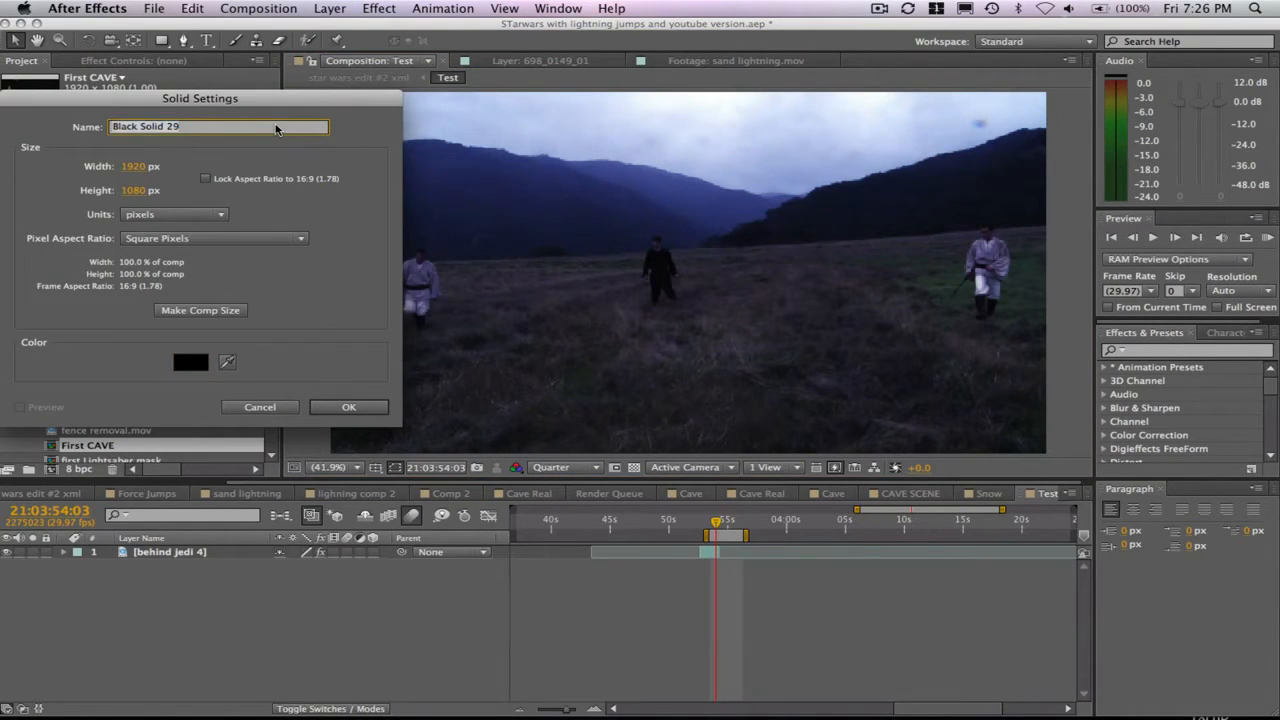
pyautogui.write('Rain')
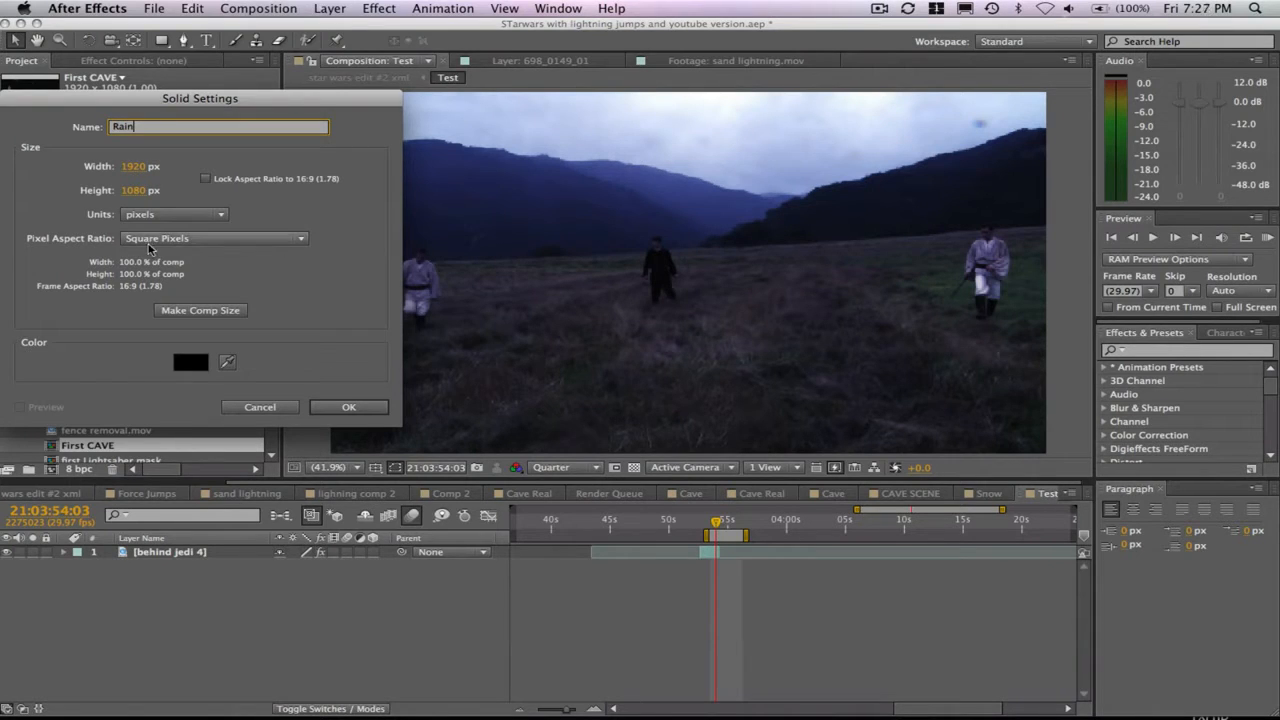
pyautogui.click(348, 407)
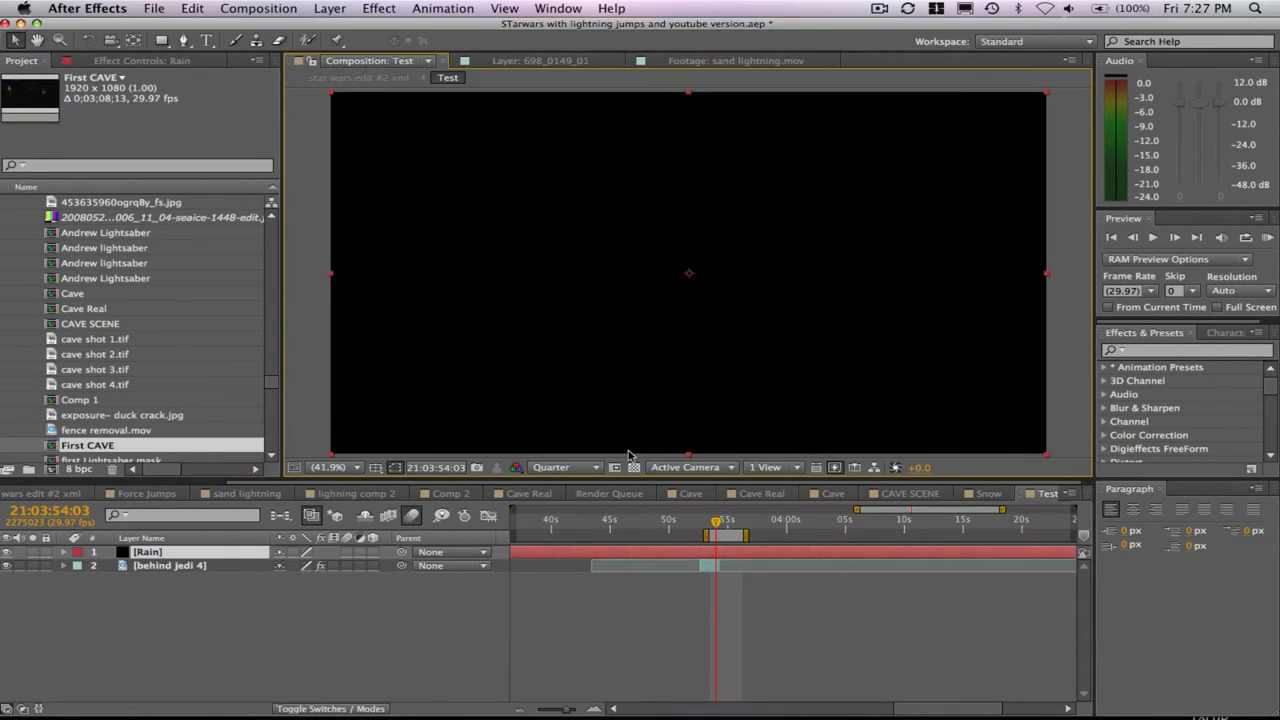
# - Find the Trapcode Particular effect and apply it to the Rain solid
pyautogui.click(1158, 351)
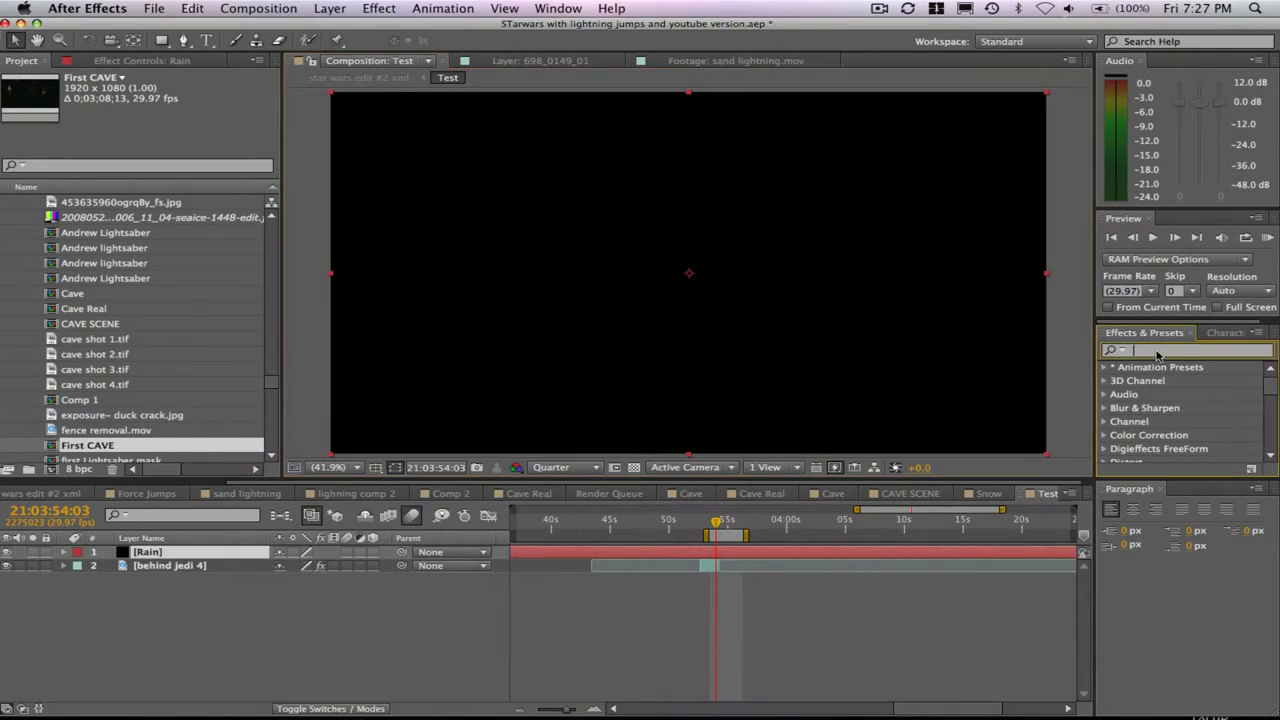
pyautogui.write('particular')
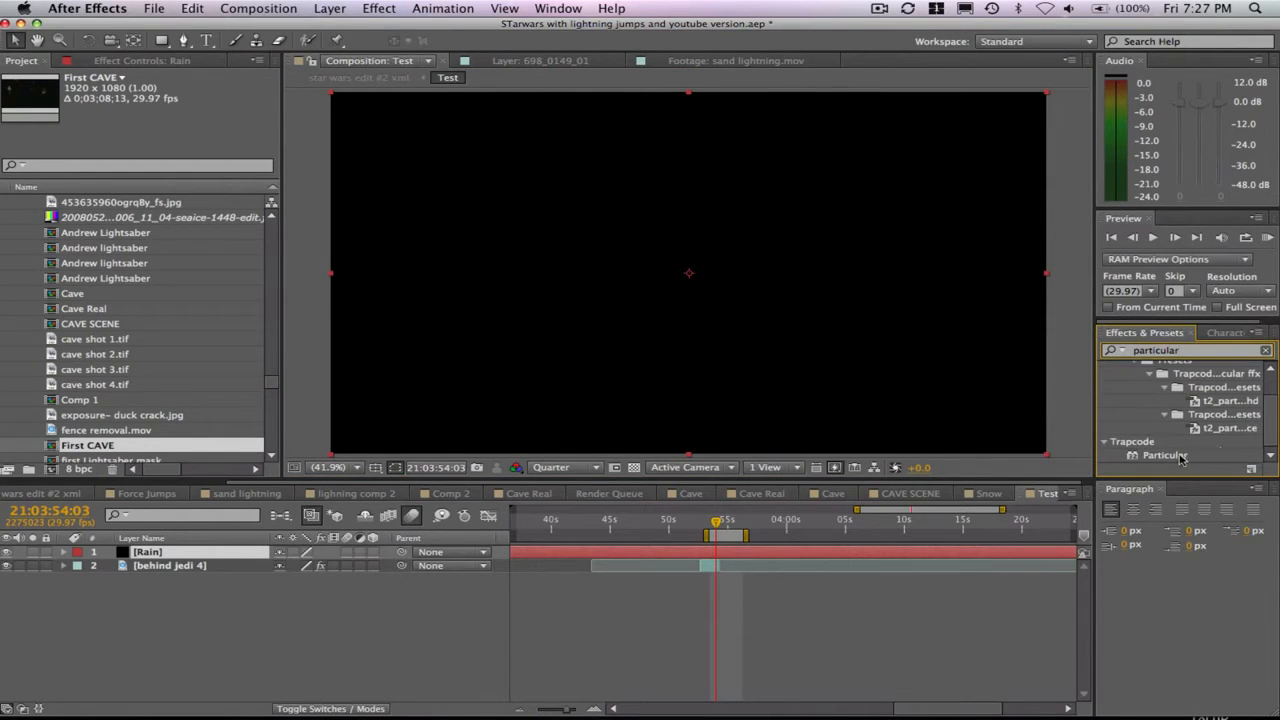
pyautogui.click(1180, 457)
pyautogui.moveTo(1098, 482); pyautogui.dragTo(745, 555)
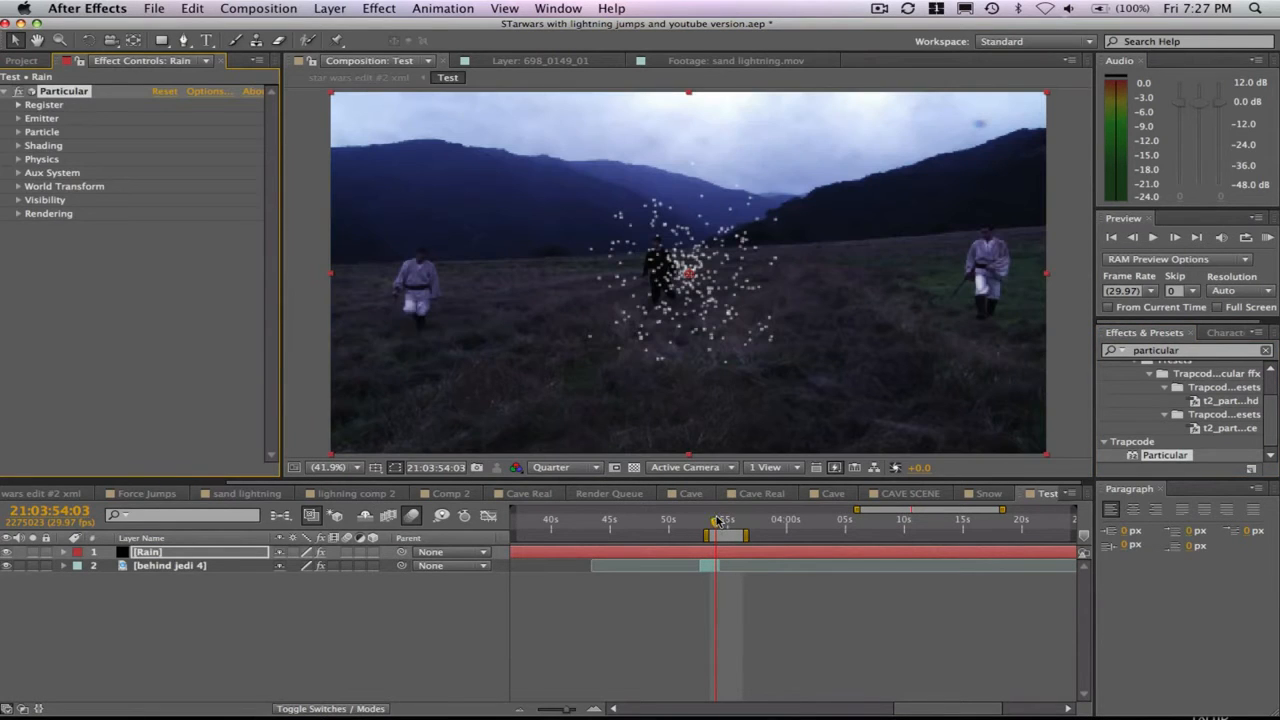
# - Expand Particular's Particle and Emitter settings and set the emitter's Particles/sec to 10000
pyautogui.click(19, 132)
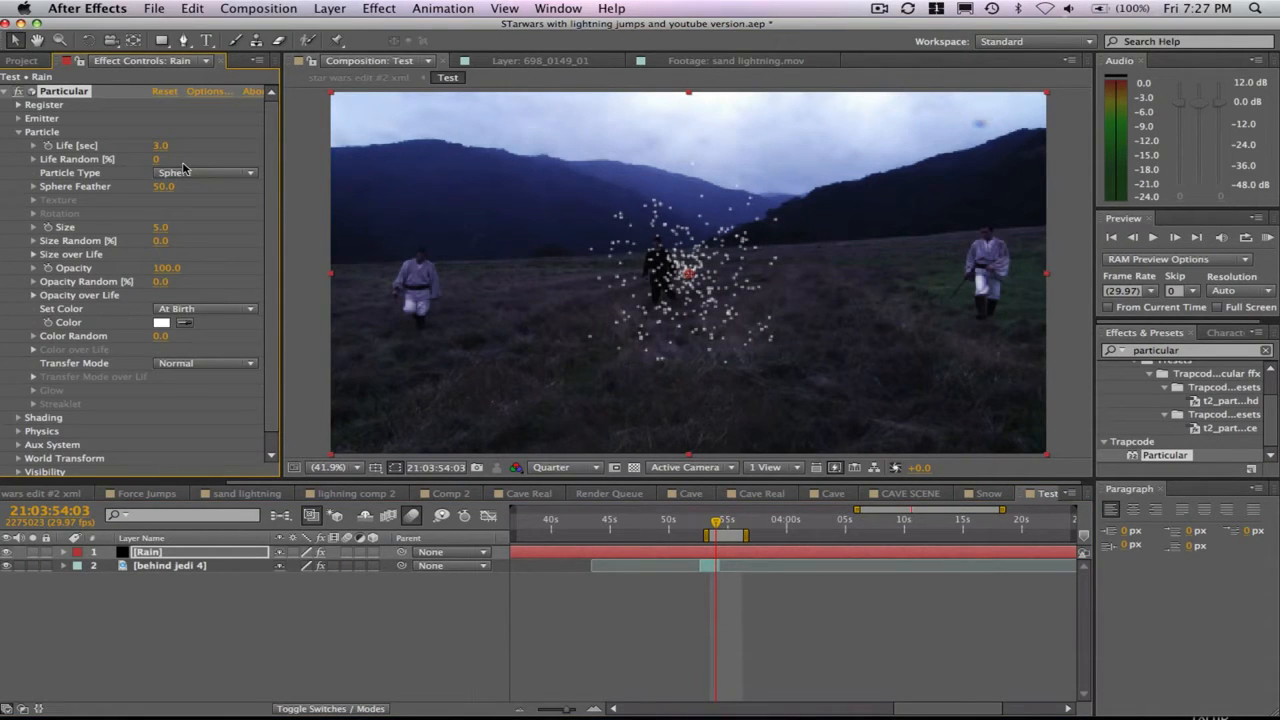
pyautogui.click(19, 119)
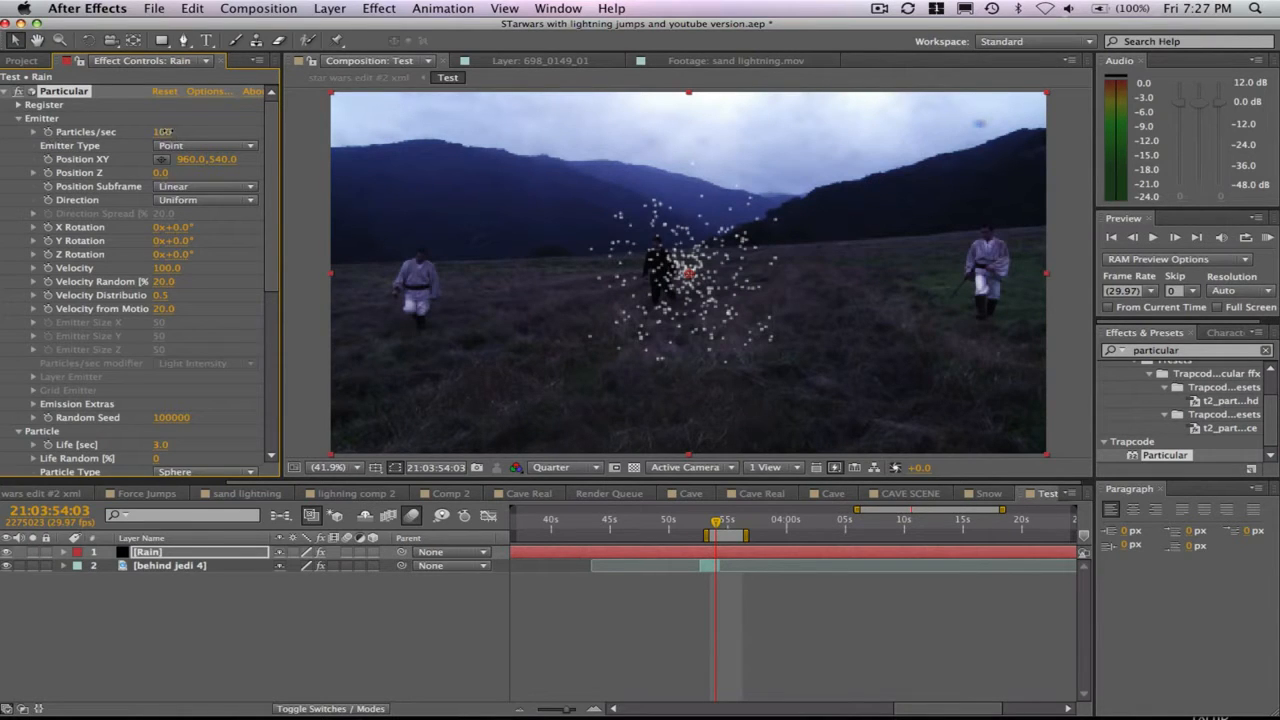
pyautogui.click(168, 132)
pyautogui.write('10000')
pyautogui.press('Return')
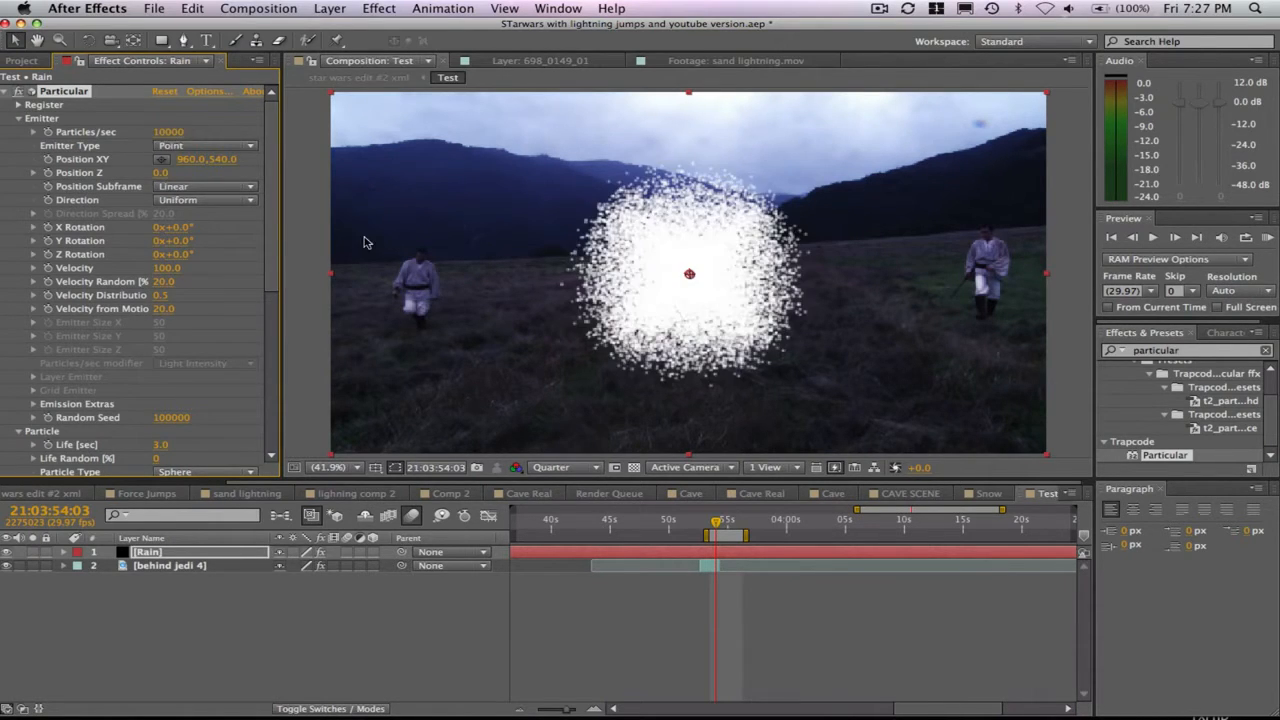
# - Set the Particular emitter's Position Z to -1000
pyautogui.click(161, 175)
pyautogui.write('-1000')
pyautogui.press('Return')
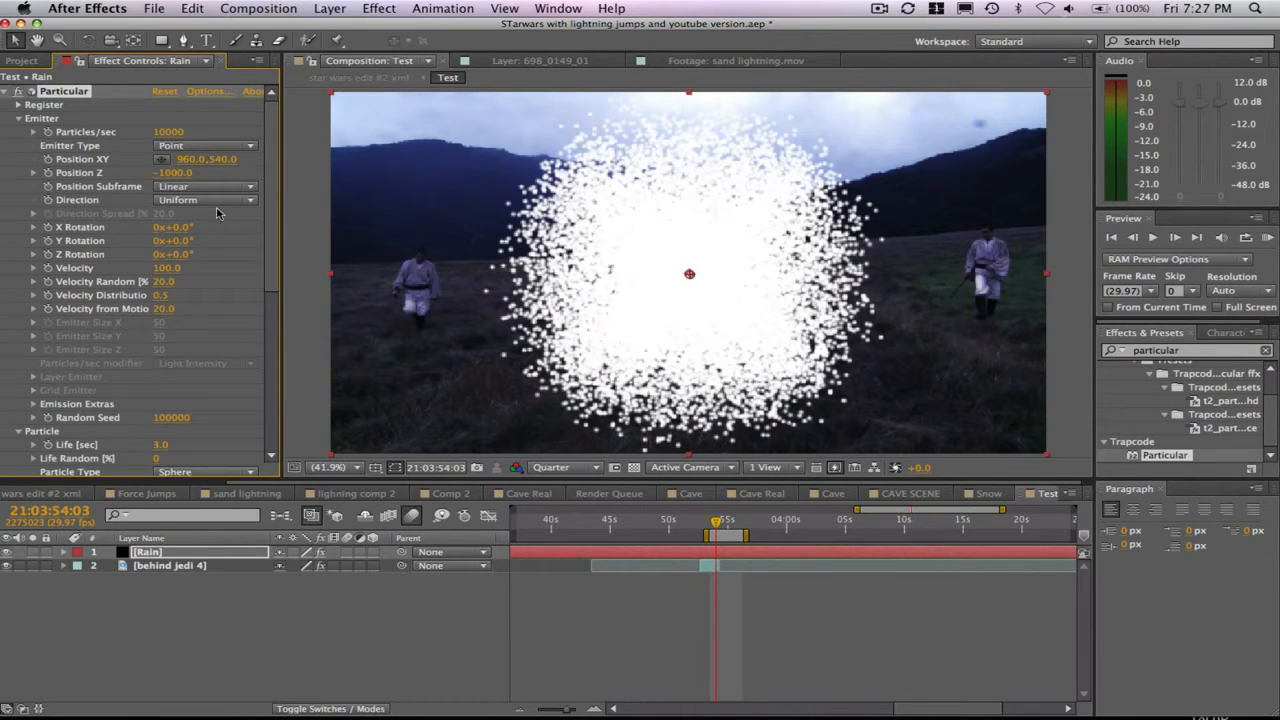
# - Change the Particular emitter type to Box and its Direction to Directional
pyautogui.click(215, 187)
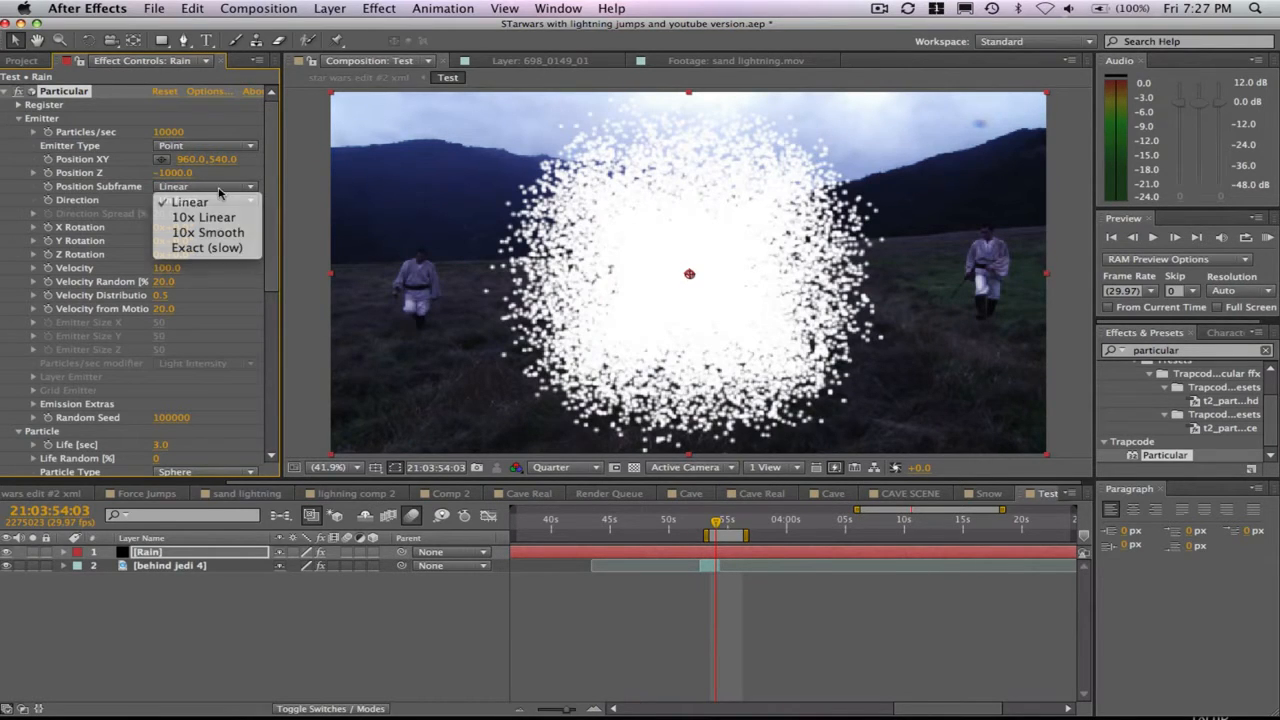
pyautogui.click(222, 147)
pyautogui.click(215, 177)
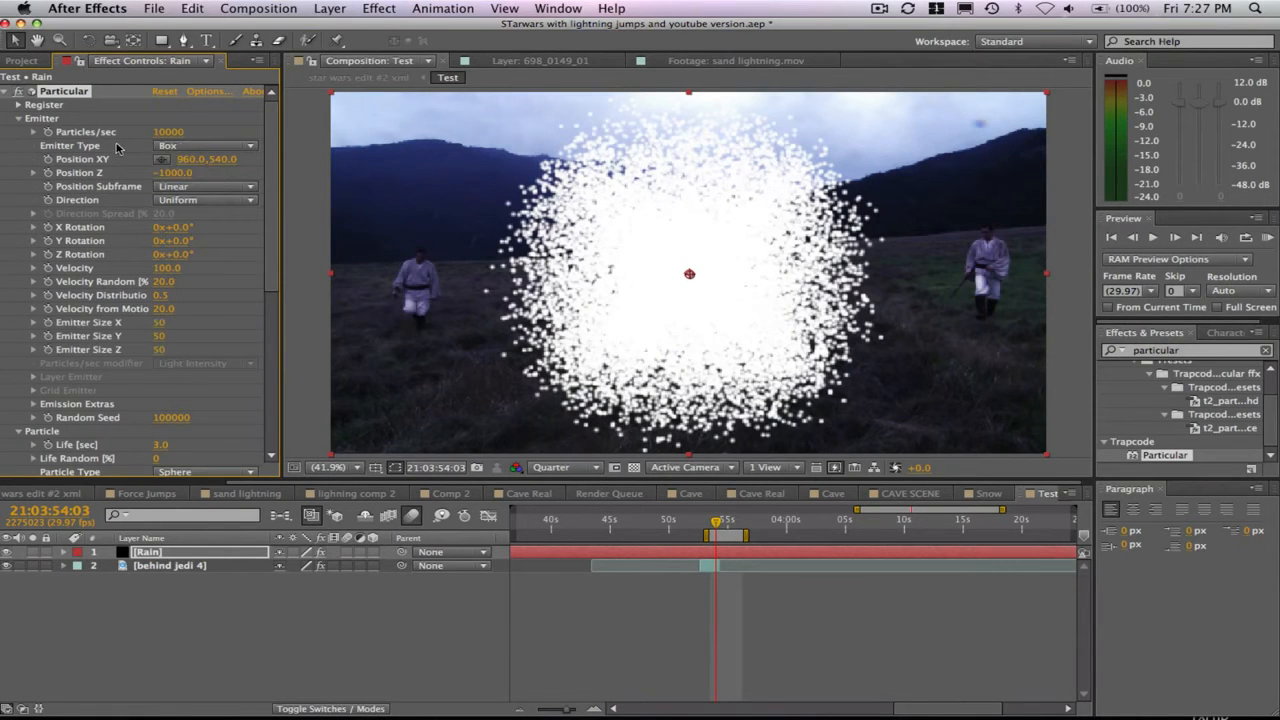
pyautogui.click(190, 200)
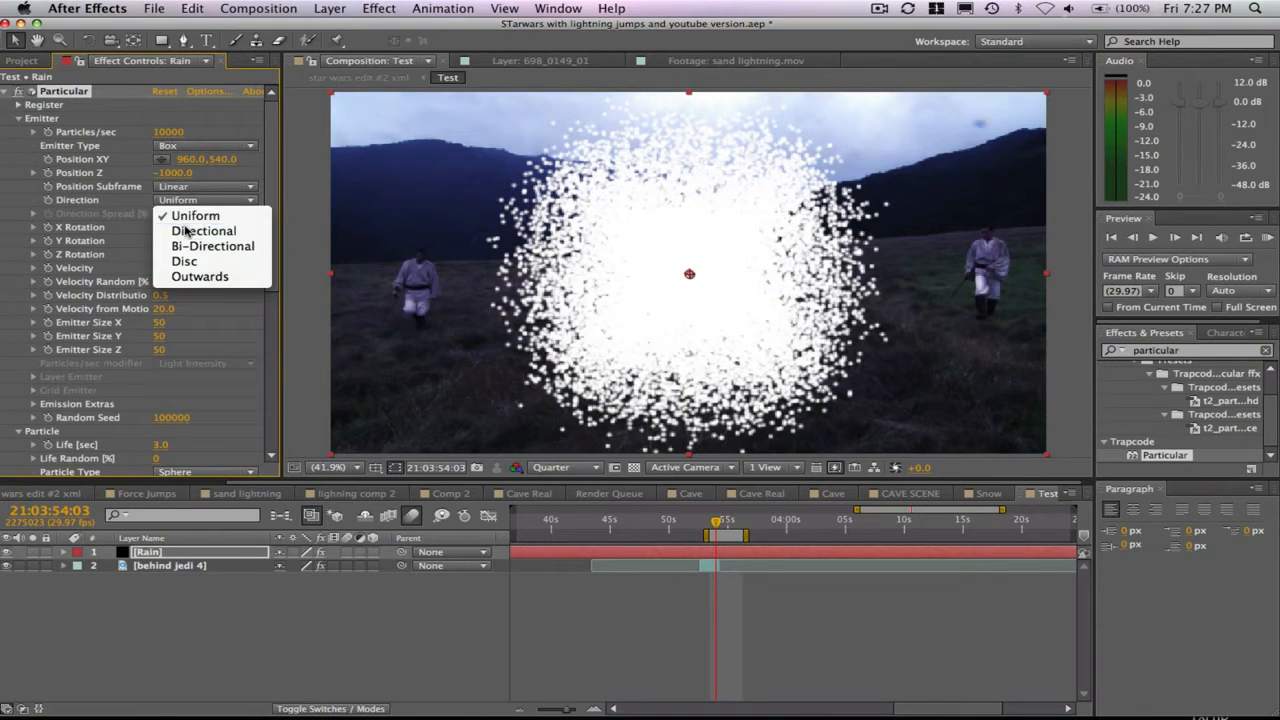
pyautogui.click(186, 231)
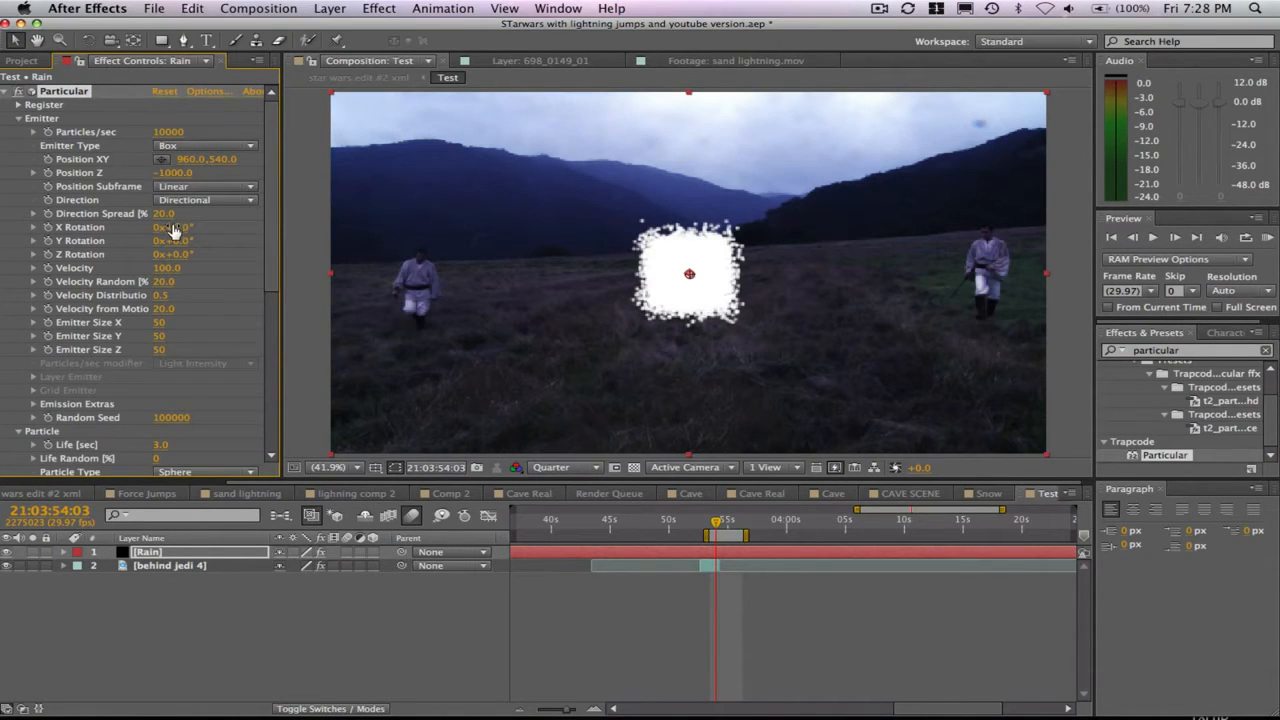
# - Set the emitter's Velocity to 540
pyautogui.click(170, 268)
pyautogui.write('540')
pyautogui.press('Return')
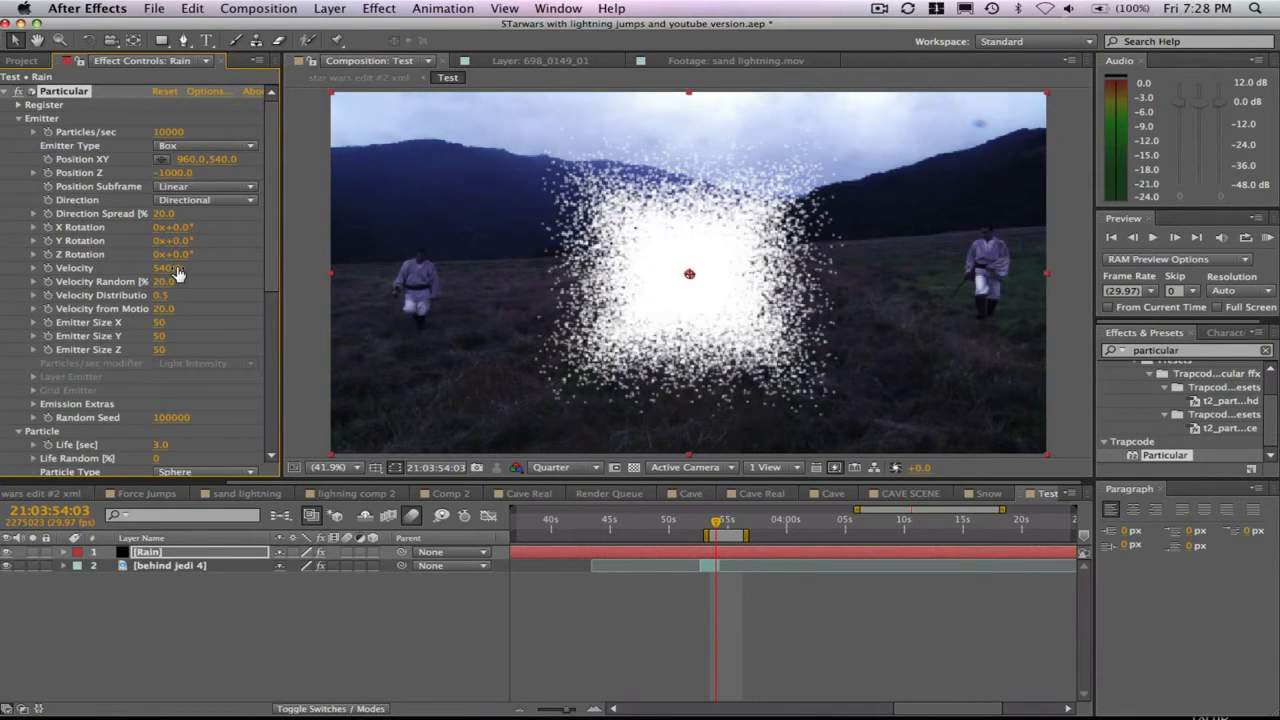
# - Set the emitter's Velocity Random to 5% and its Velocity Distribution to 1
pyautogui.click(164, 283)
pyautogui.write('5')
pyautogui.press('Return')
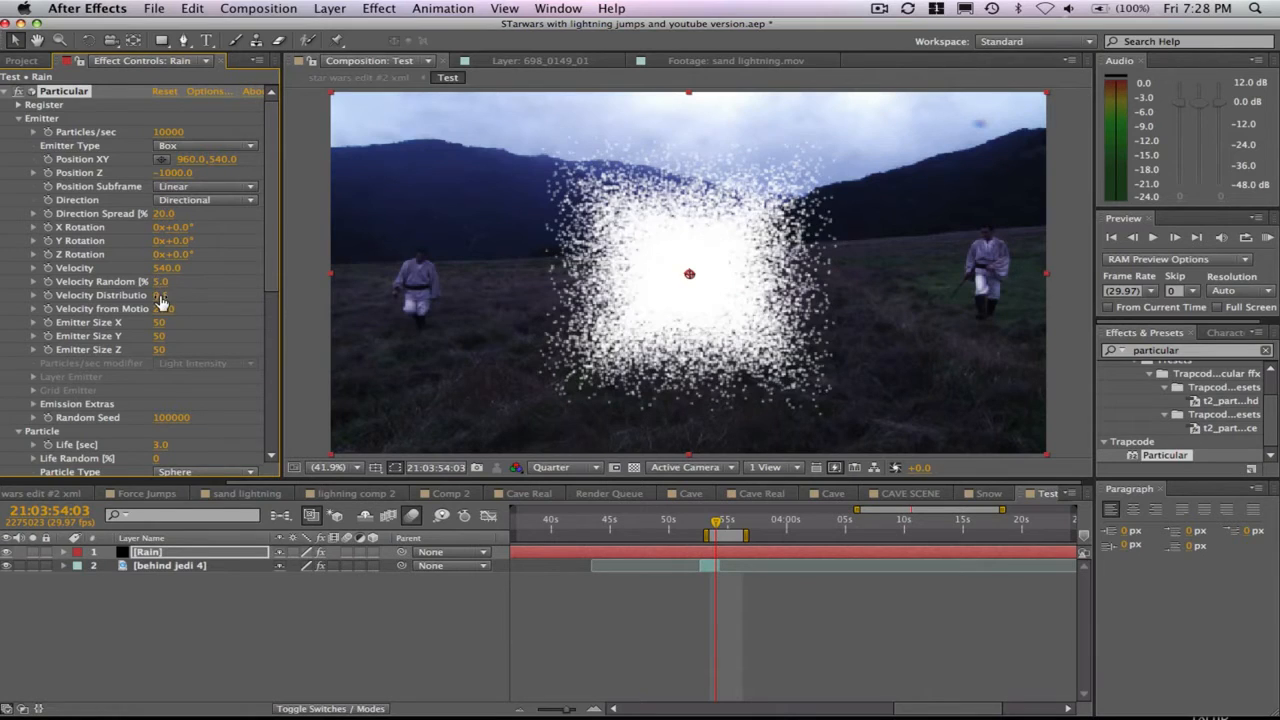
pyautogui.click(162, 296)
pyautogui.write('1')
pyautogui.press('Return')
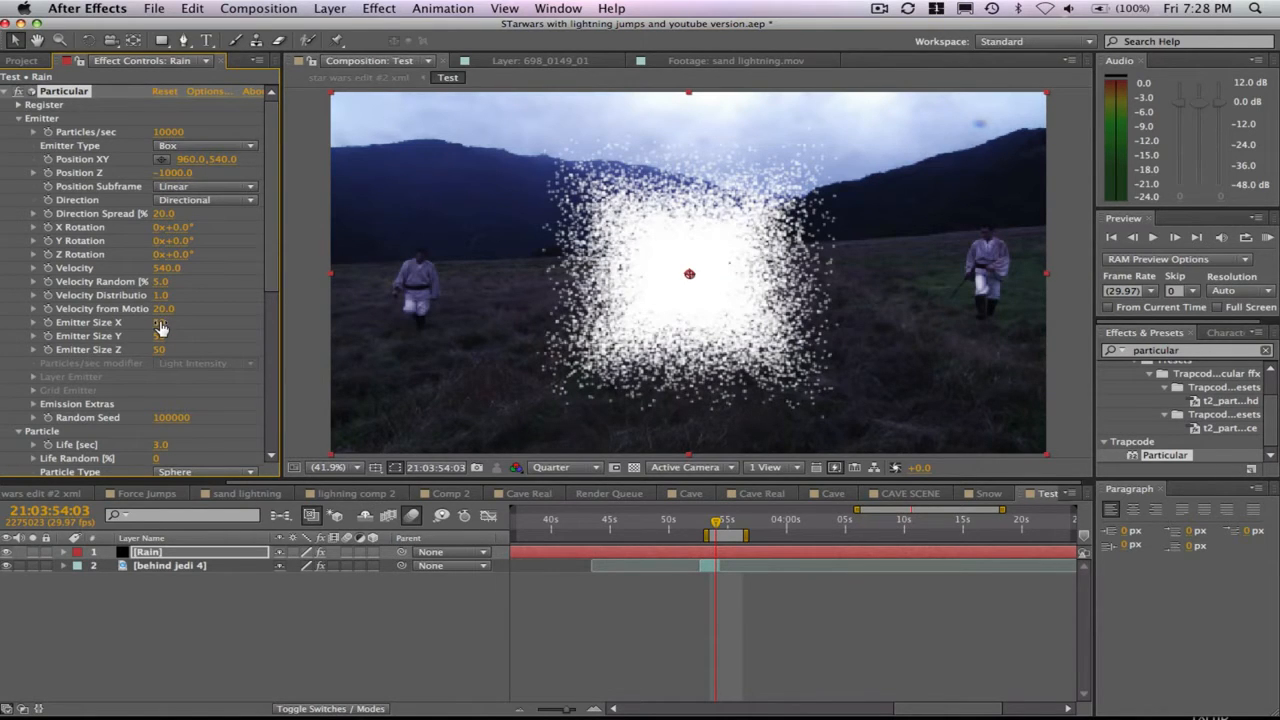
# - Set the box emitter's size to 1200 in X, 800 in Y and 2000 in Z
pyautogui.click(160, 324)
pyautogui.press('Return')
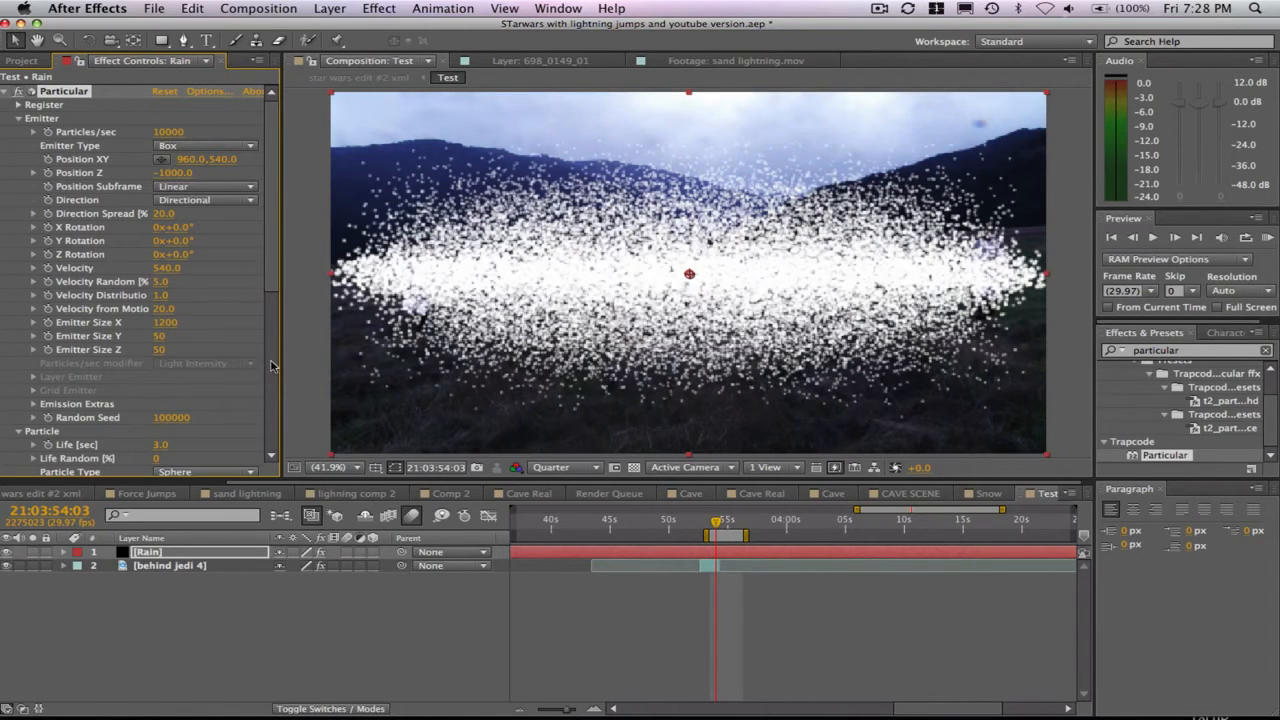
pyautogui.click(162, 337)
pyautogui.write('800')
pyautogui.click(160, 350)
pyautogui.write('2')
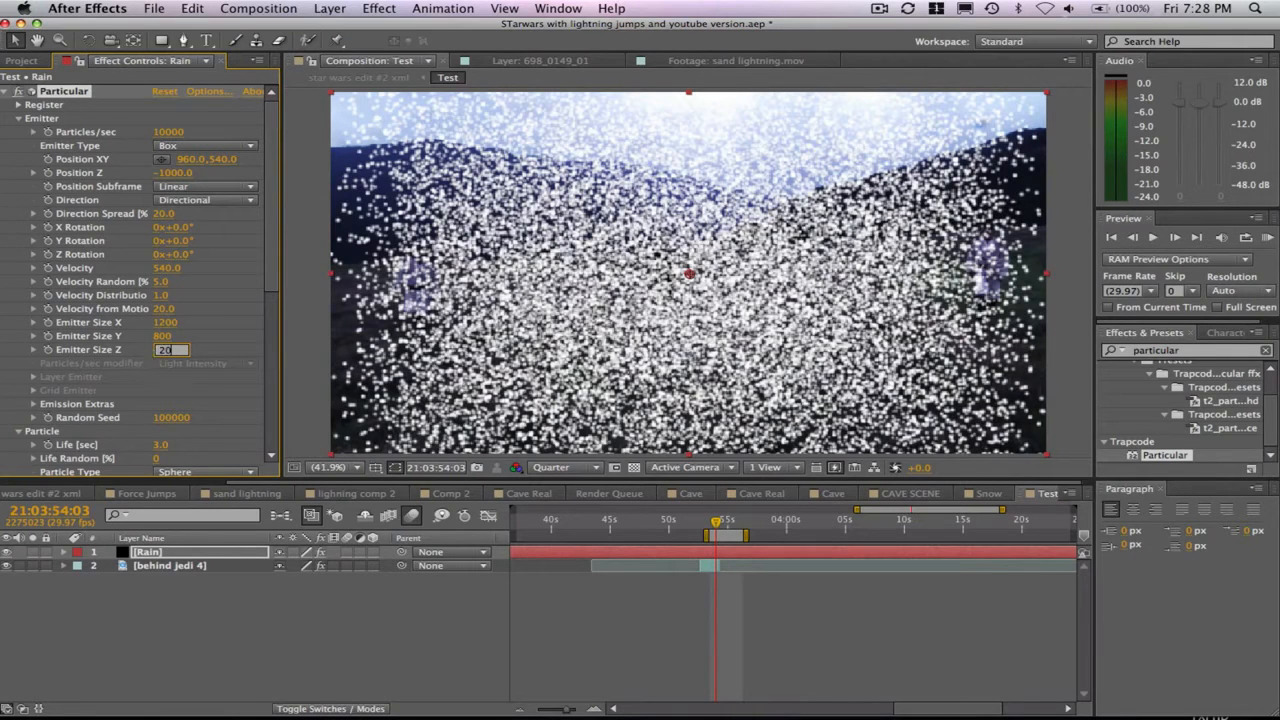
pyautogui.write('000')
pyautogui.press('Return')
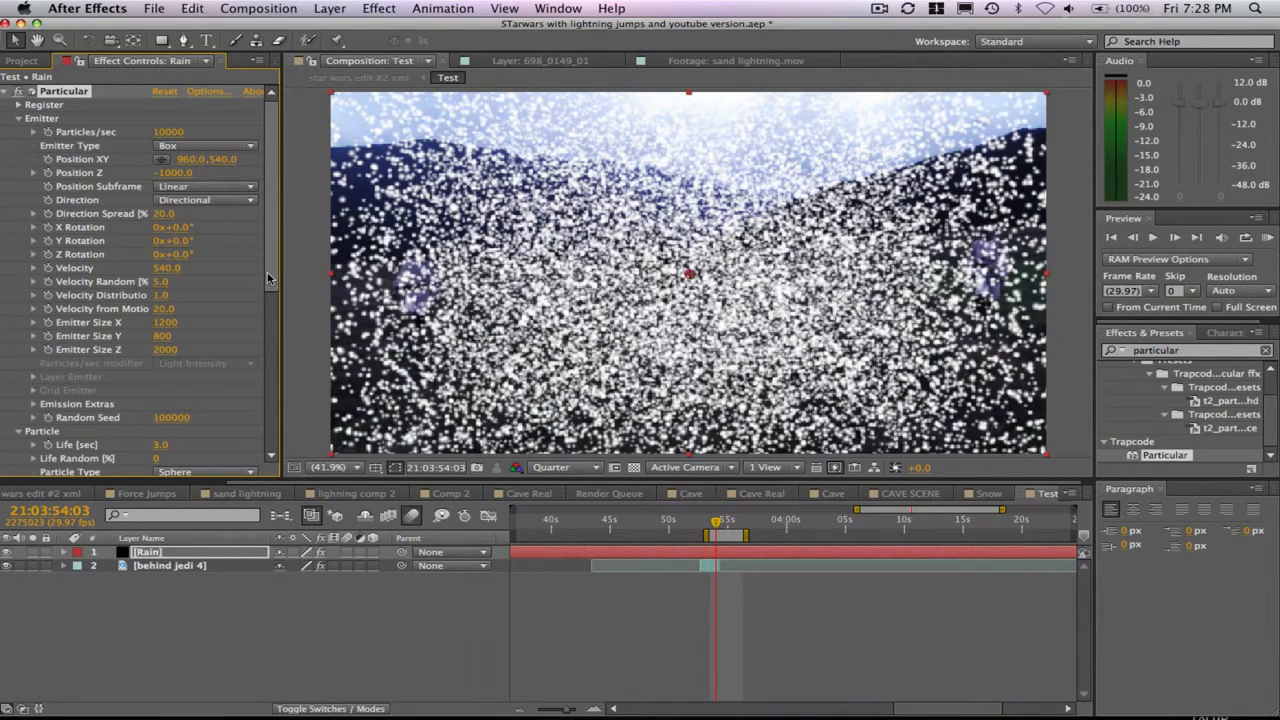
# - Set the particle Life to 4 seconds and keep Sphere as the particle type
pyautogui.click(165, 444)
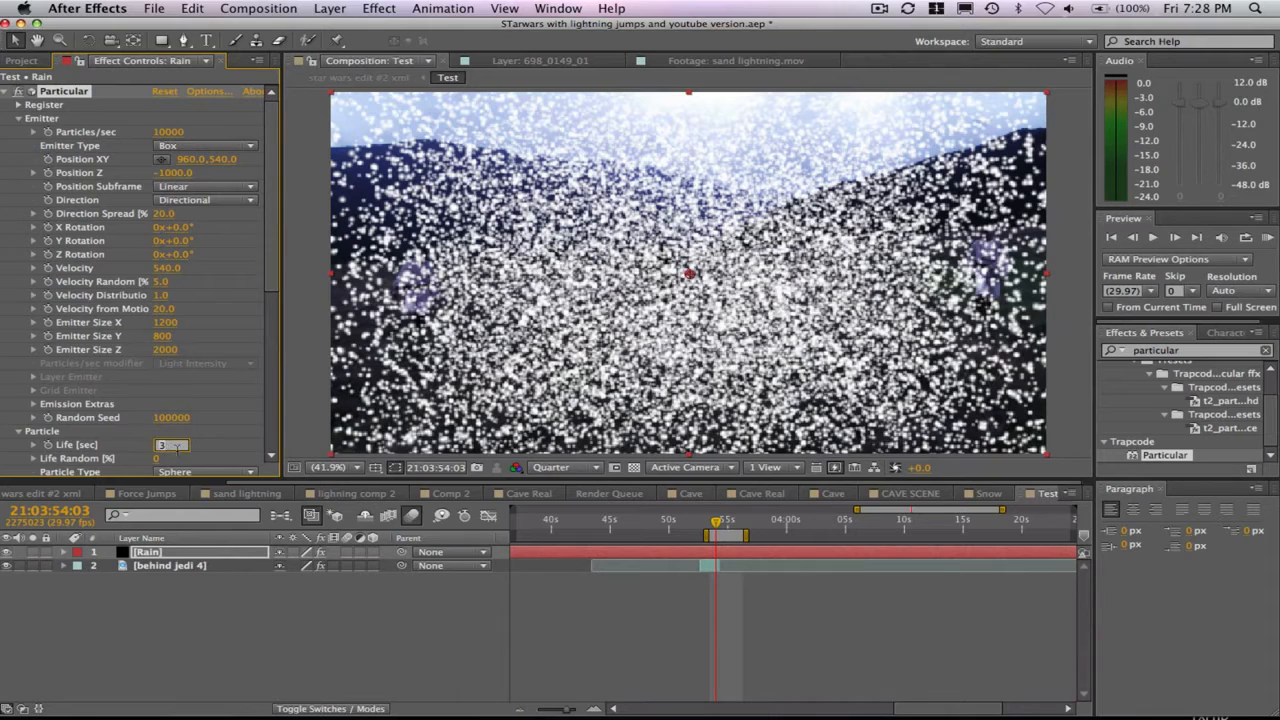
pyautogui.write('4')
pyautogui.press('Return')
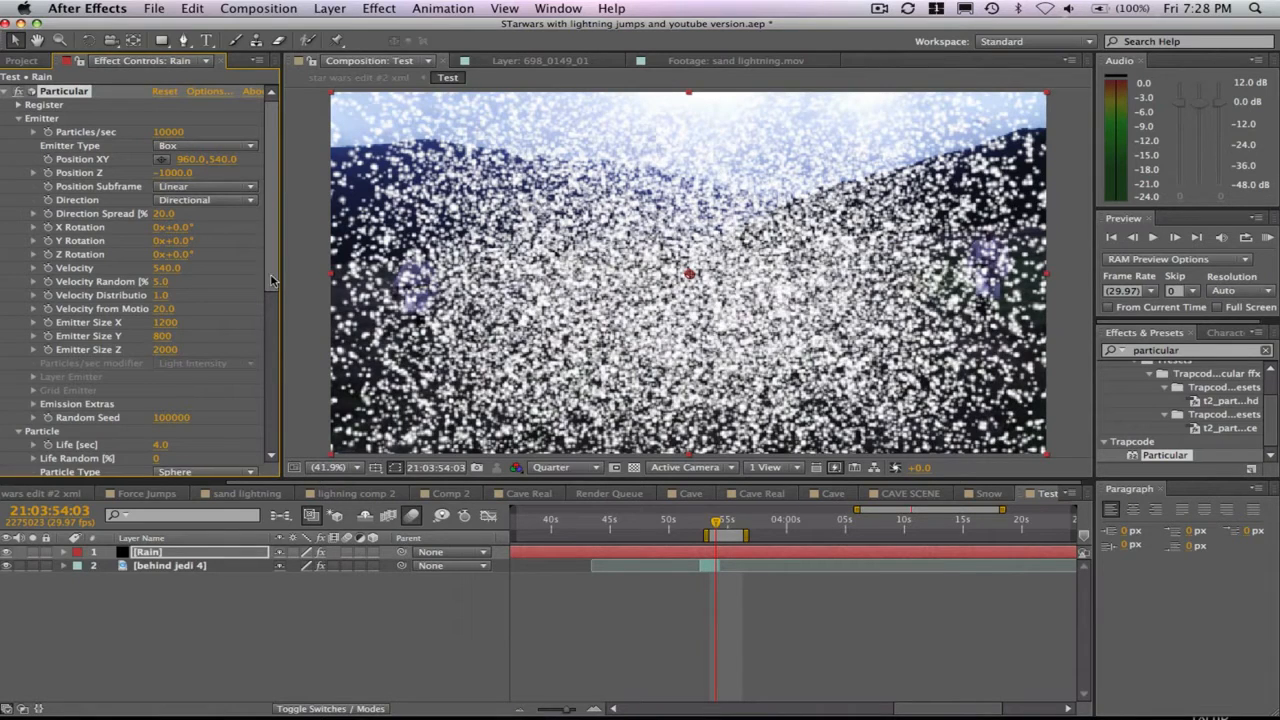
pyautogui.moveTo(274, 283); pyautogui.dragTo(273, 321)
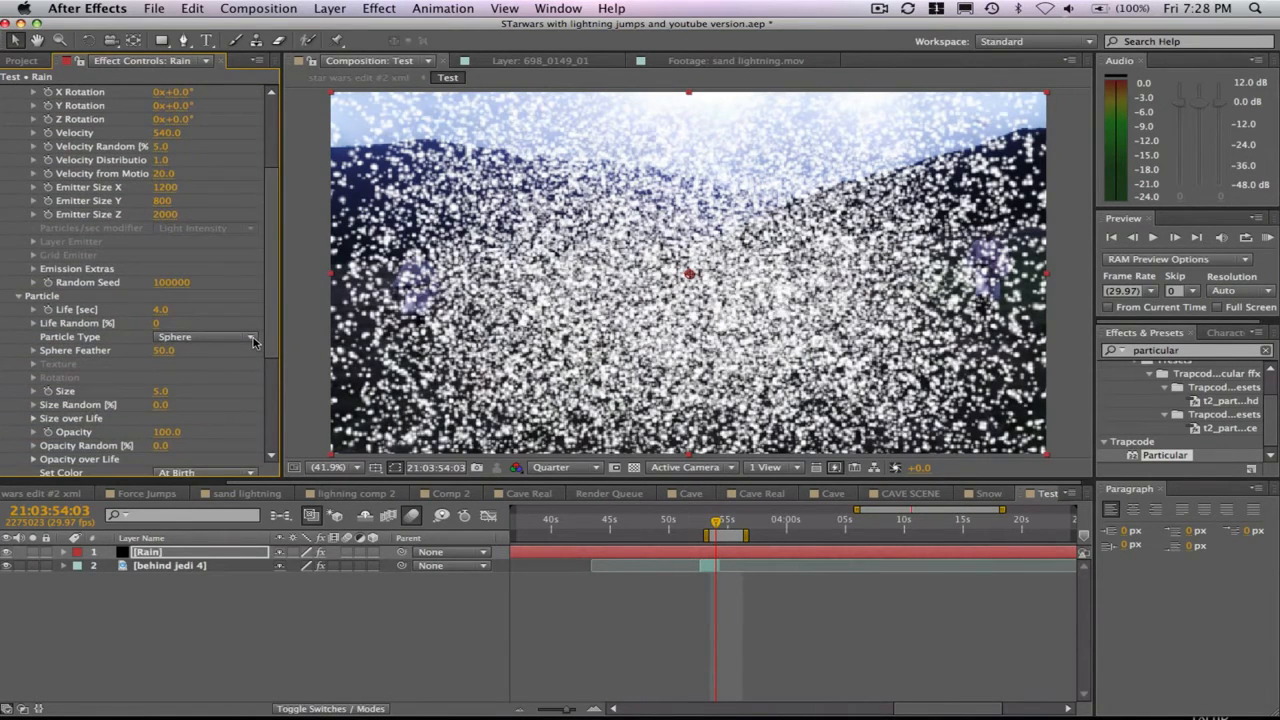
pyautogui.click(176, 340)
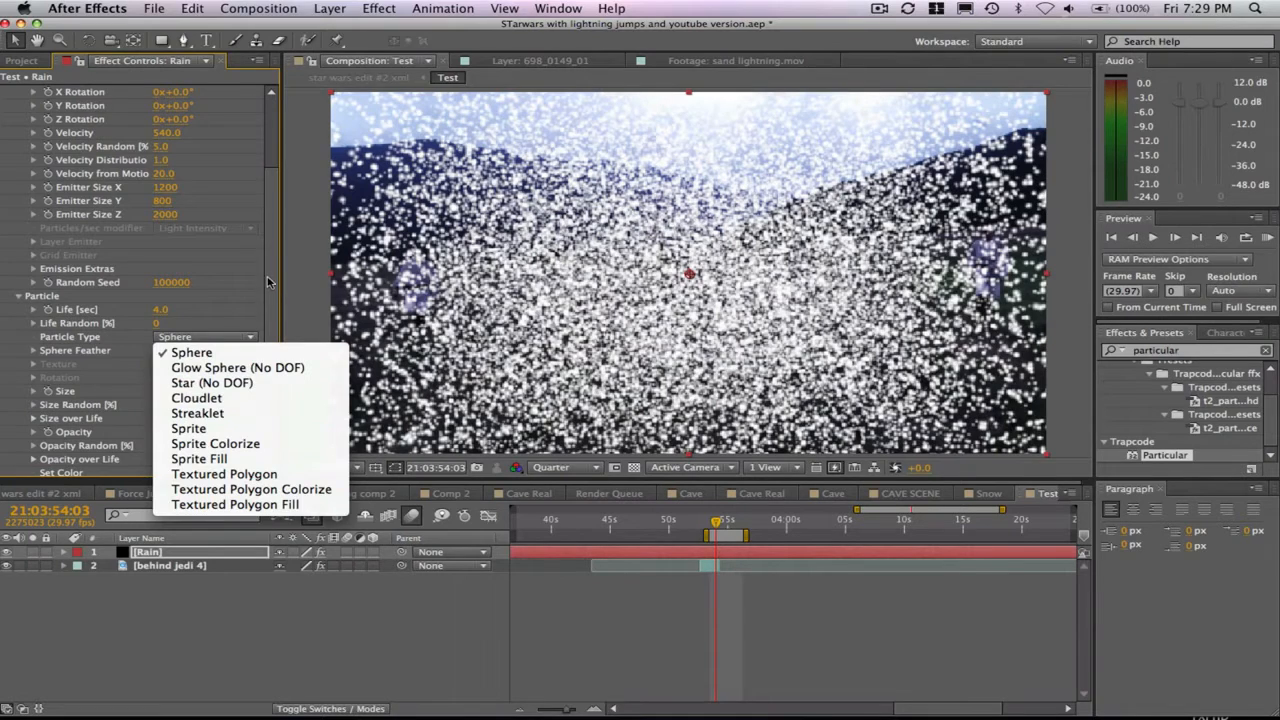
pyautogui.click(205, 351)
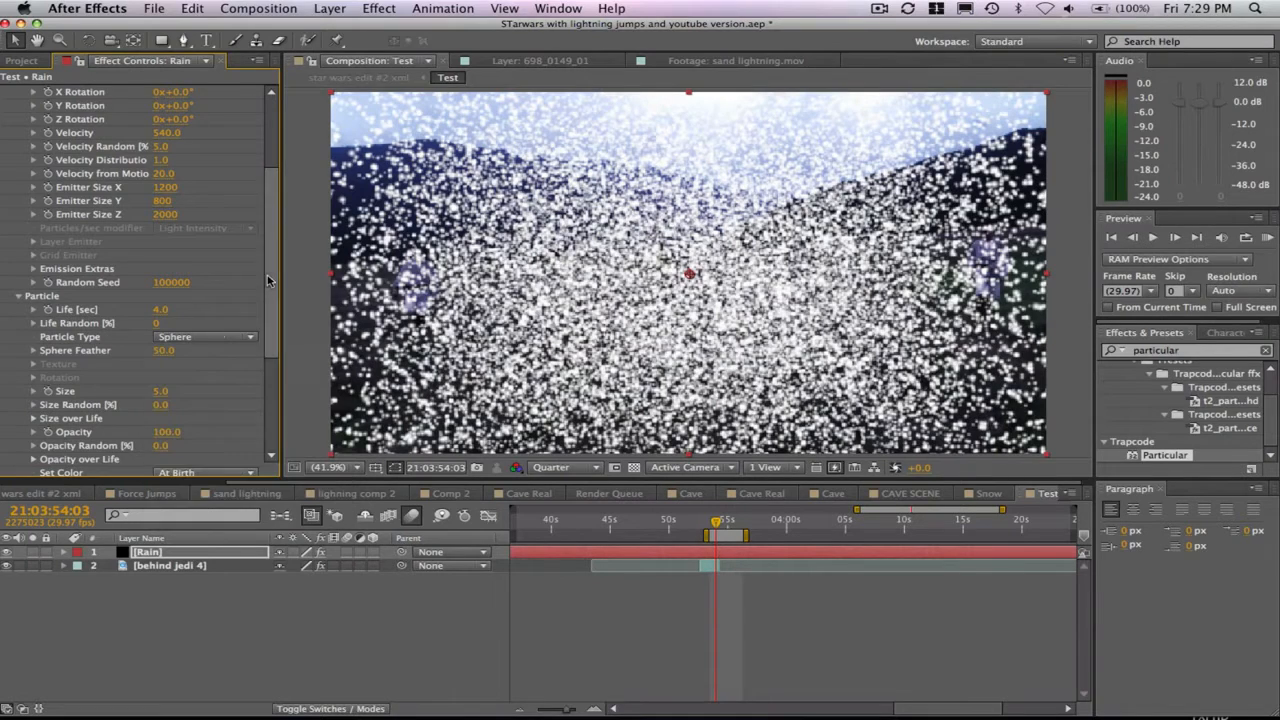
# - Set the particle Size to 1 and Size Random to 75%
pyautogui.click(163, 392)
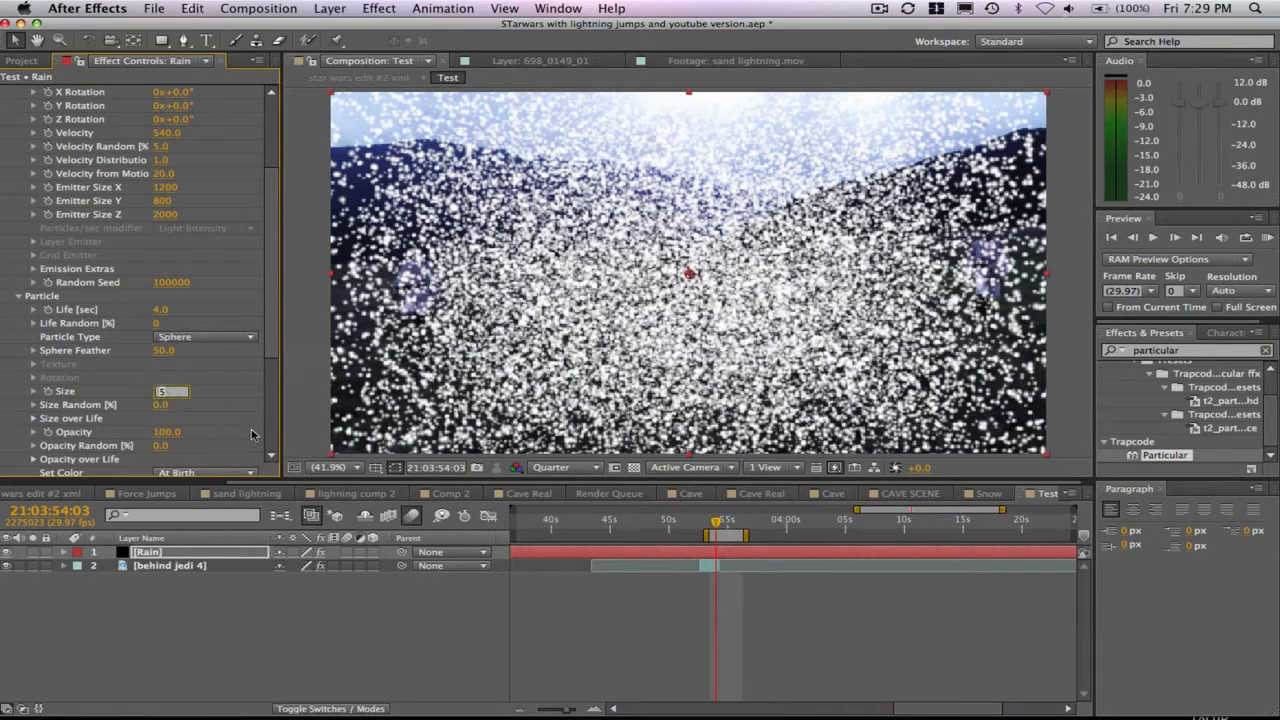
pyautogui.write('1')
pyautogui.press('Return')
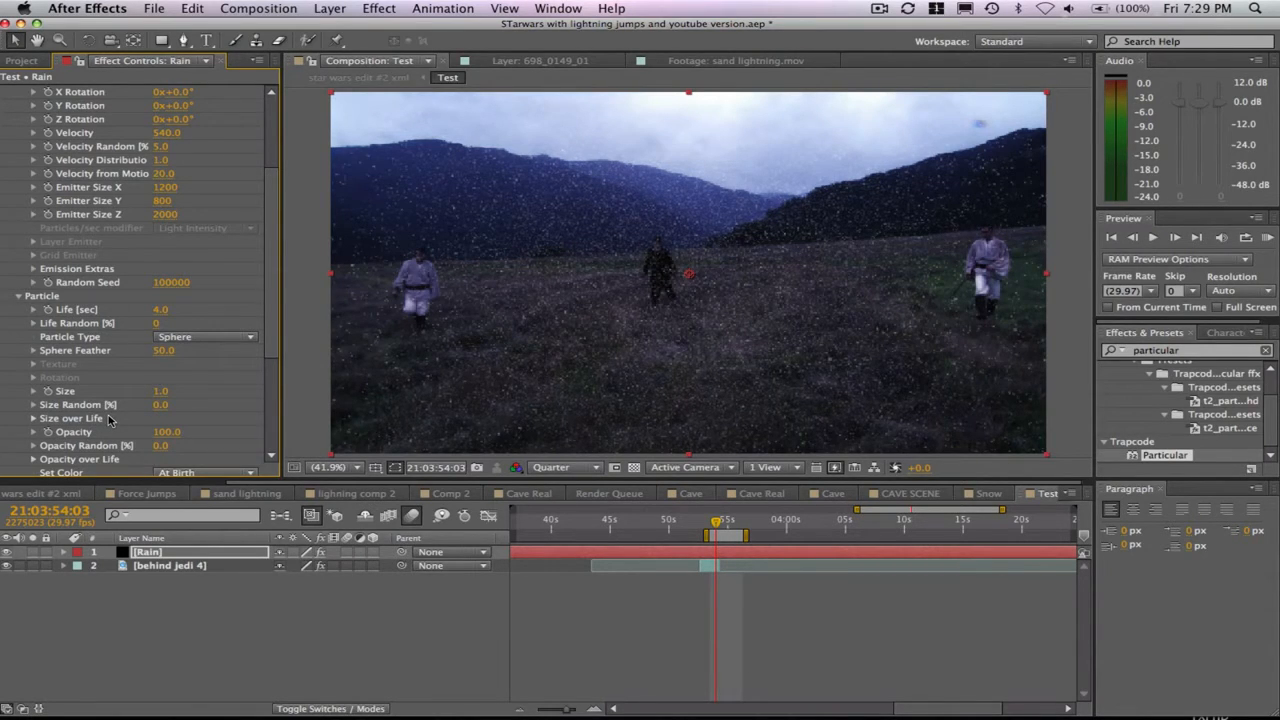
pyautogui.click(161, 408)
pyautogui.press('Return')
# - Draw hump-shaped curves that rise and then fall in the Size over Life and Opacity over Life graphs
pyautogui.click(32, 420)
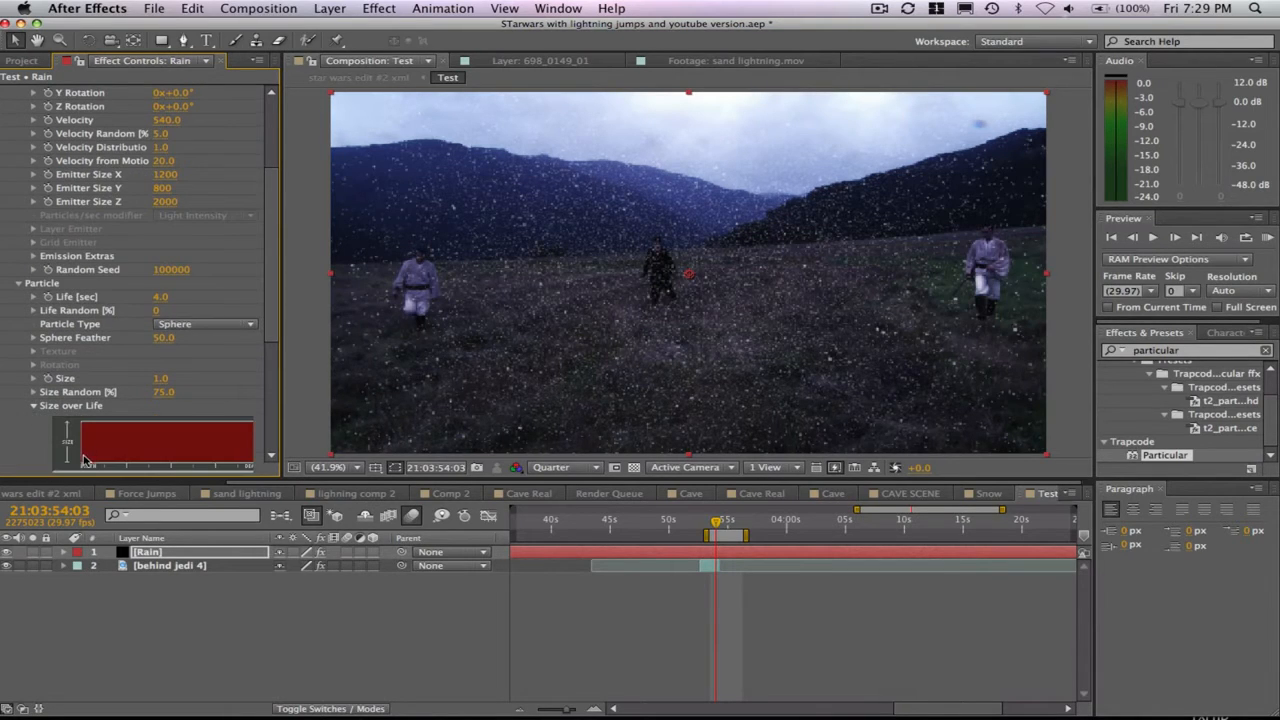
pyautogui.moveTo(84, 467)
pyautogui.mouseDown()
pyautogui.moveTo(92, 436)
pyautogui.moveTo(115, 426)
pyautogui.moveTo(215, 428)
pyautogui.moveTo(253, 458)
pyautogui.mouseUp()
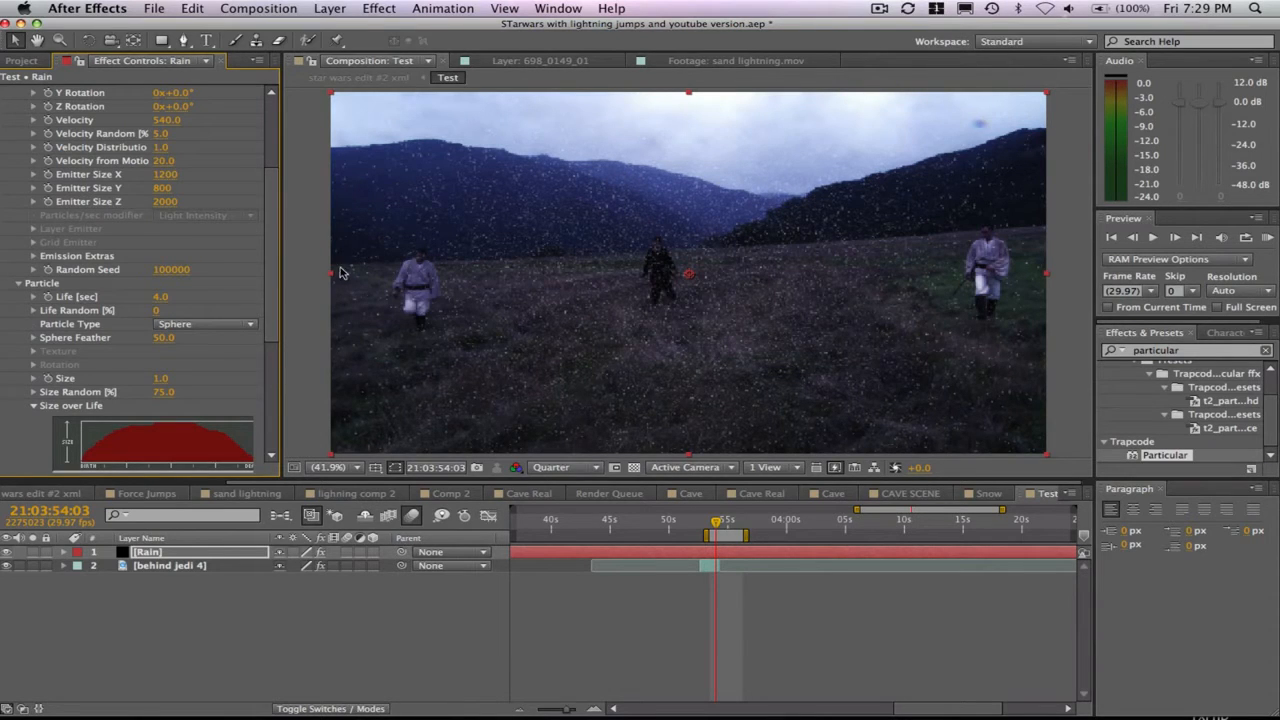
pyautogui.moveTo(270, 265); pyautogui.dragTo(266, 327)
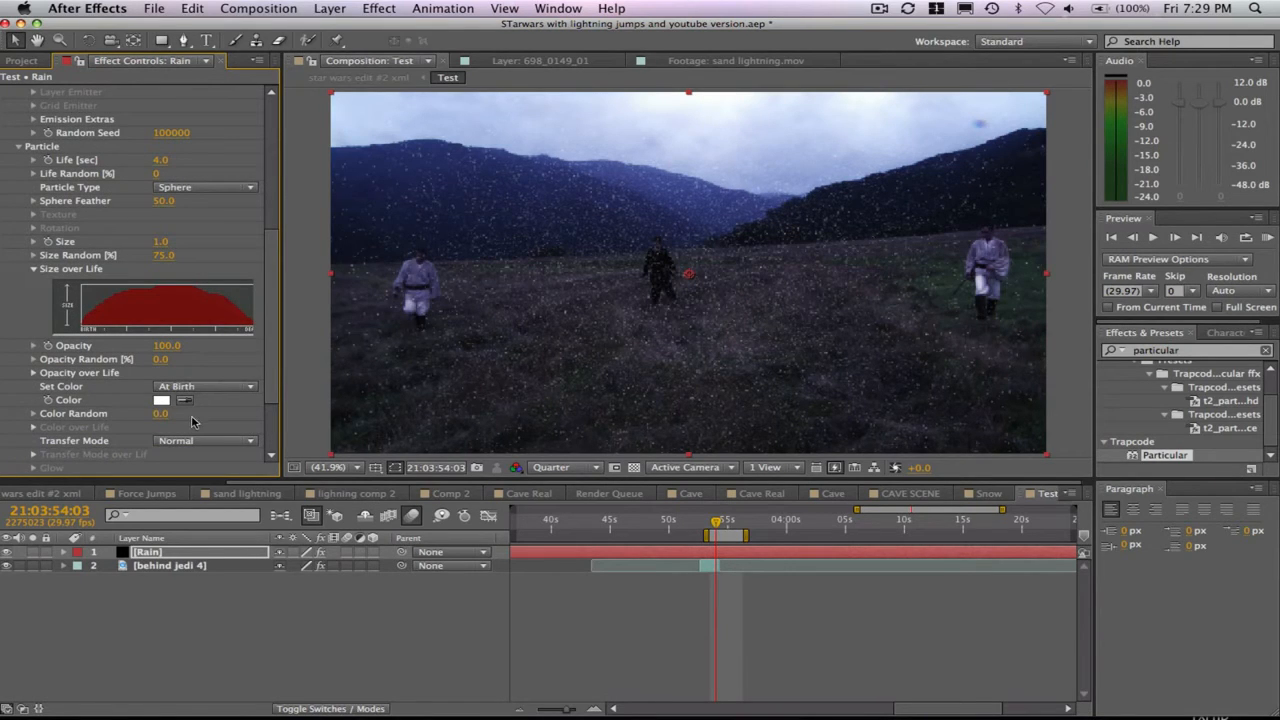
pyautogui.scroll(-3, 206, 380)
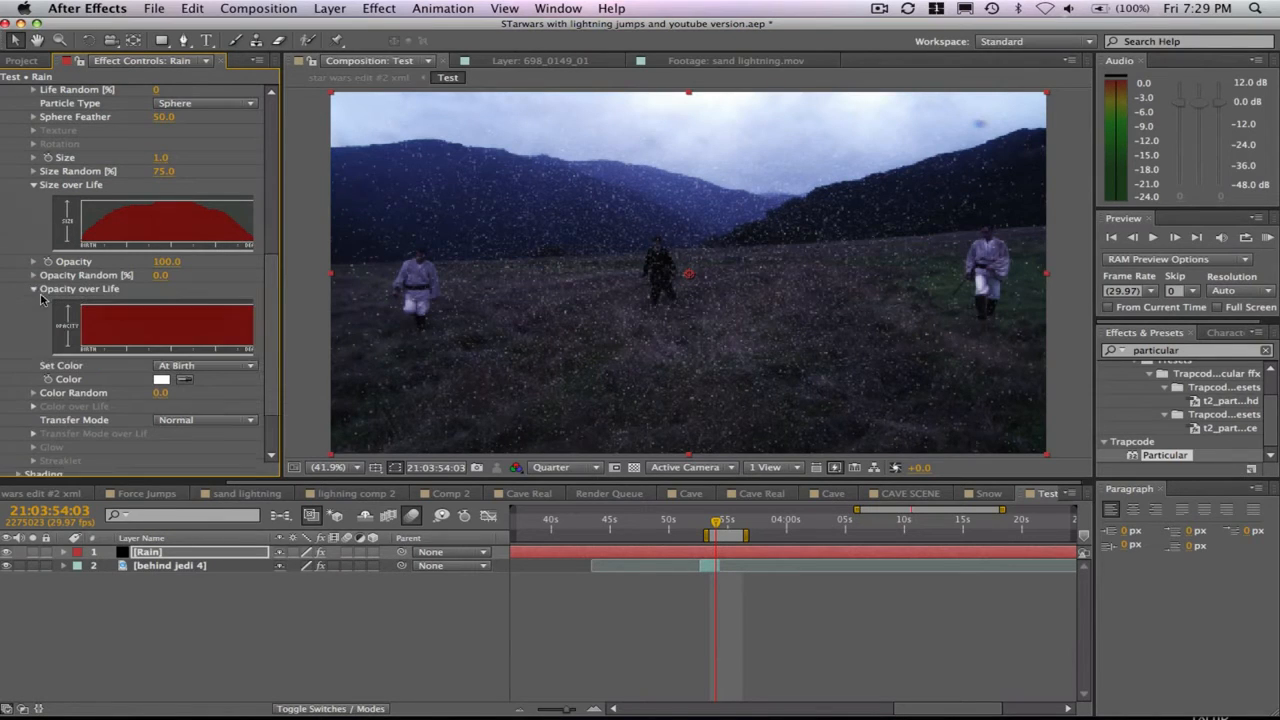
pyautogui.click(36, 289)
pyautogui.moveTo(84, 342)
pyautogui.mouseDown()
pyautogui.moveTo(168, 304)
pyautogui.moveTo(206, 303)
pyautogui.moveTo(254, 312)
pyautogui.mouseUp()
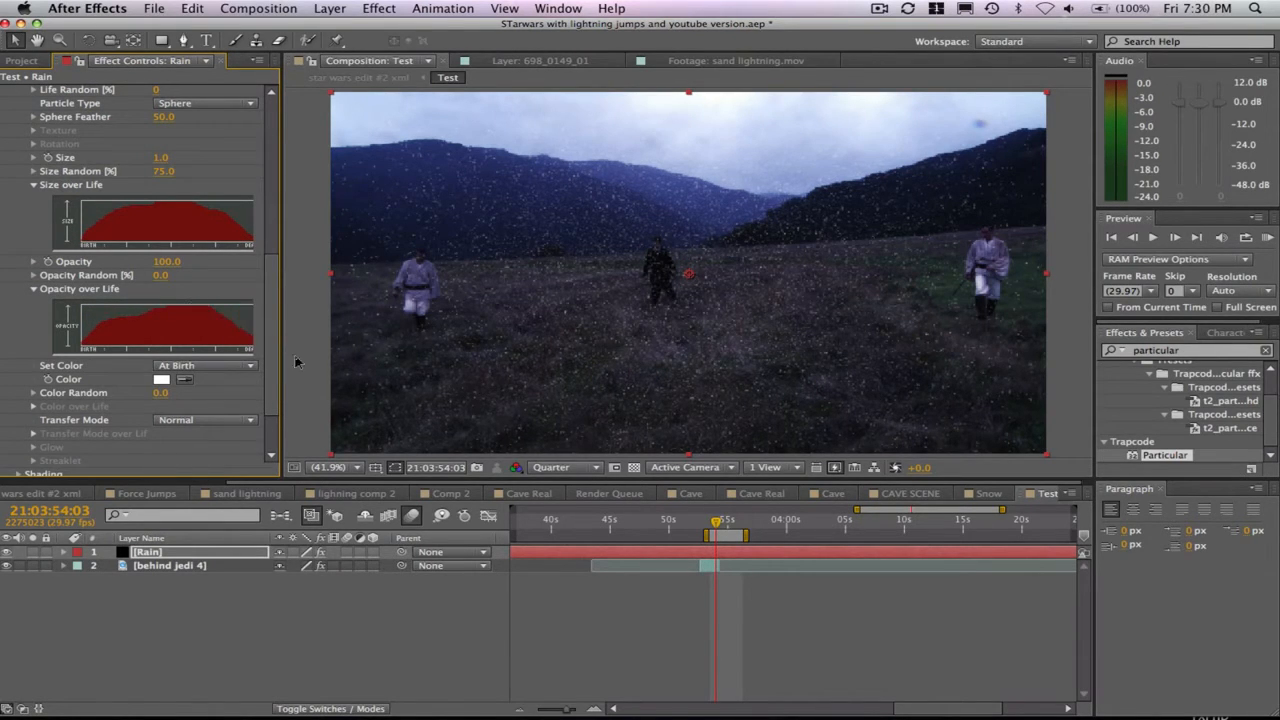
# - Expand Particular's Physics settings and set Gravity to 90
pyautogui.scroll(-5, 265, 331)
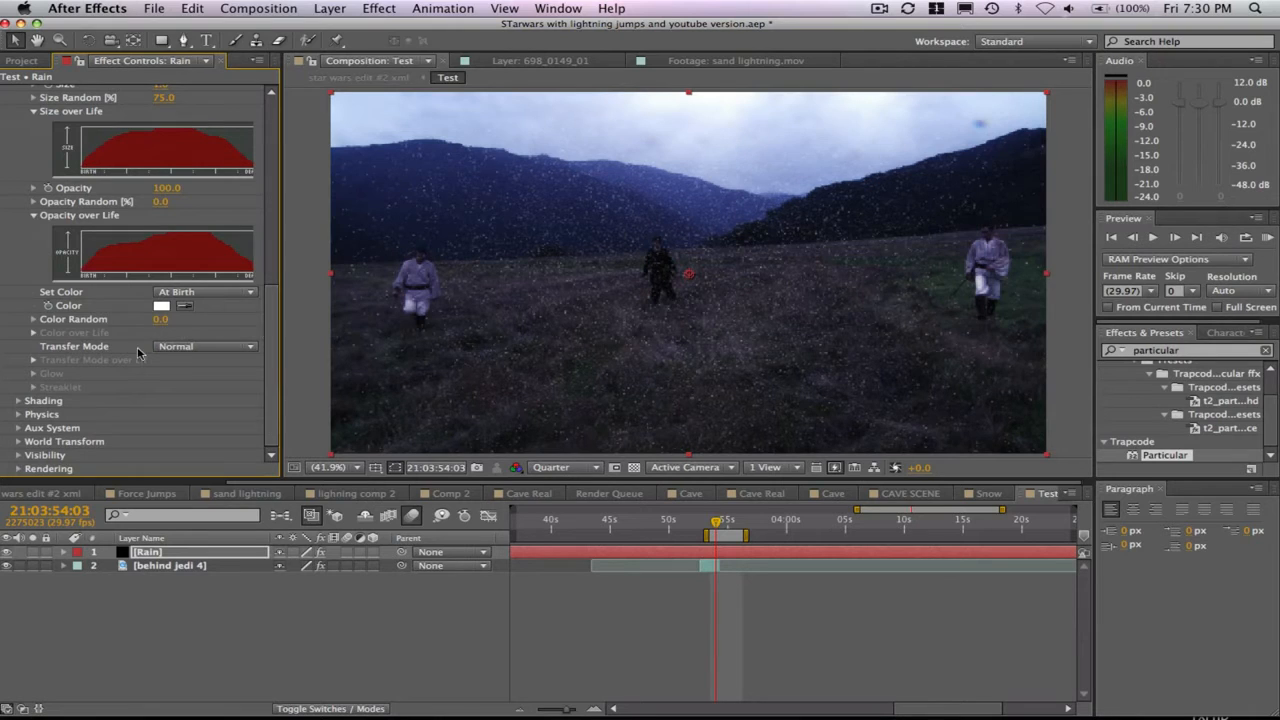
pyautogui.click(19, 414)
pyautogui.scroll(-4, 115, 386)
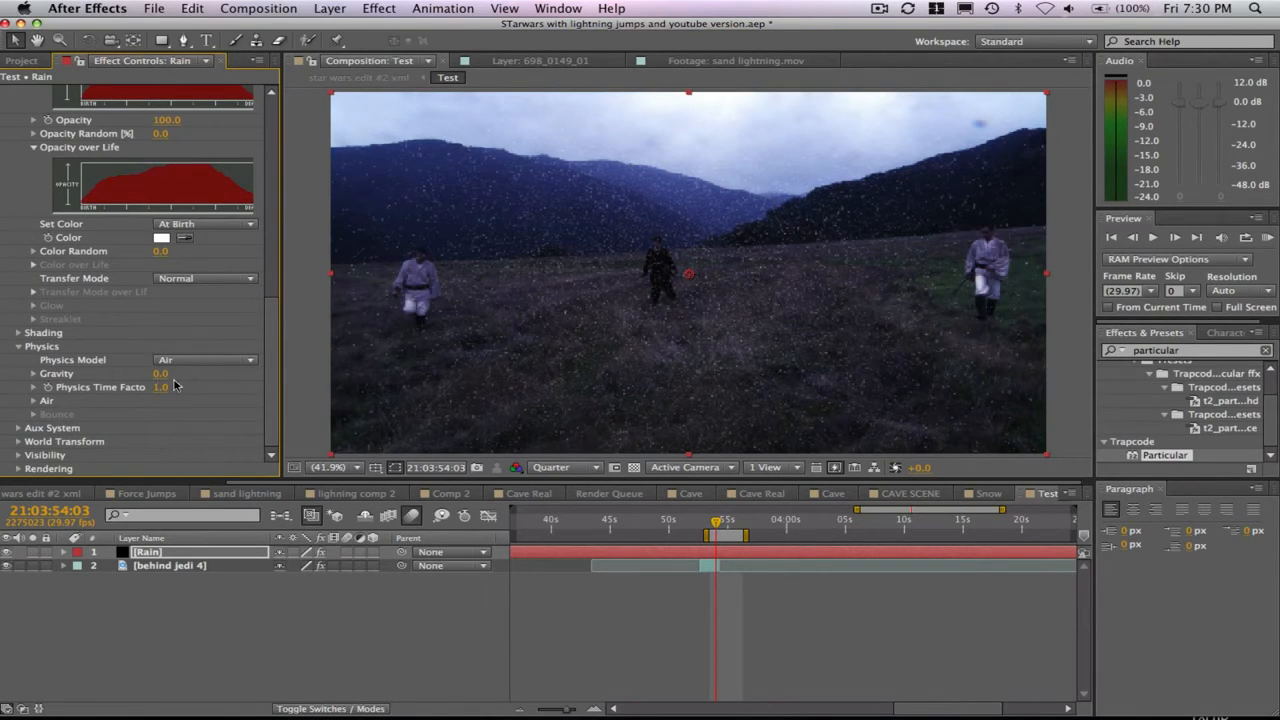
pyautogui.click(180, 376)
pyautogui.press('Return')
# - Expand the Air physics settings and set Air Resistance to 2 and Spin Frequency to 1.5
pyautogui.click(33, 400)
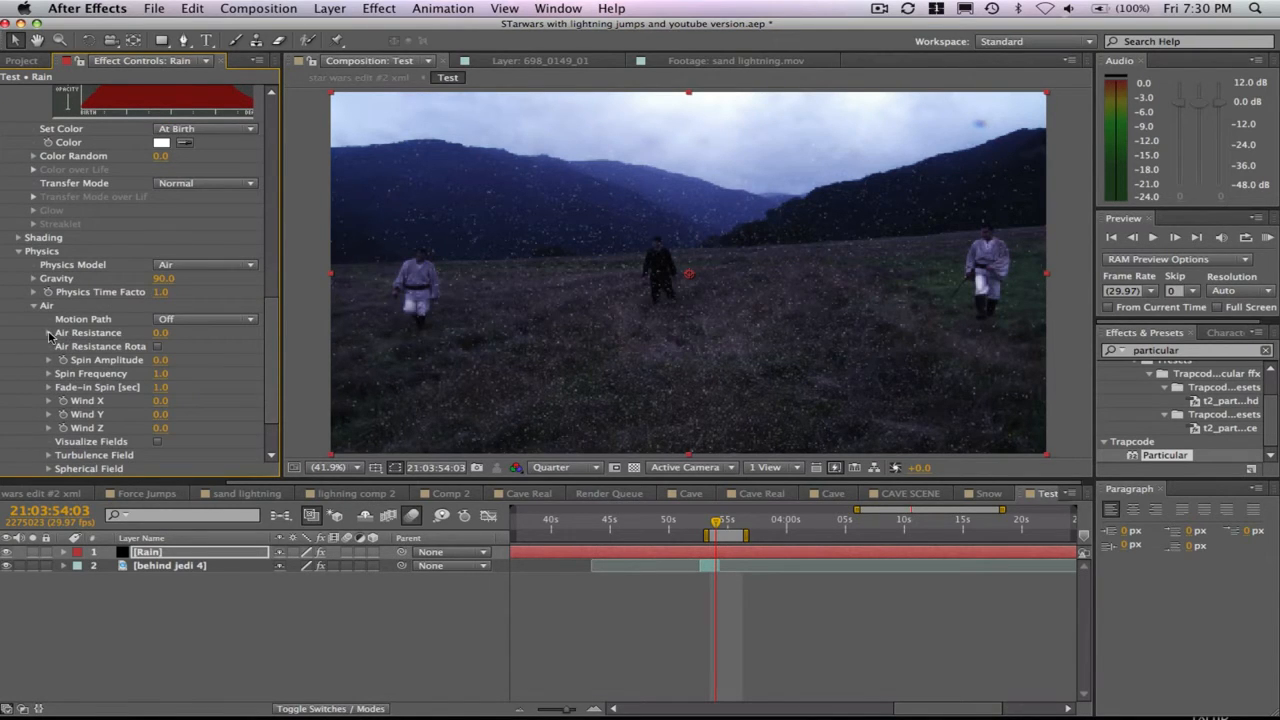
pyautogui.click(160, 332)
pyautogui.write('2')
pyautogui.press('Return')
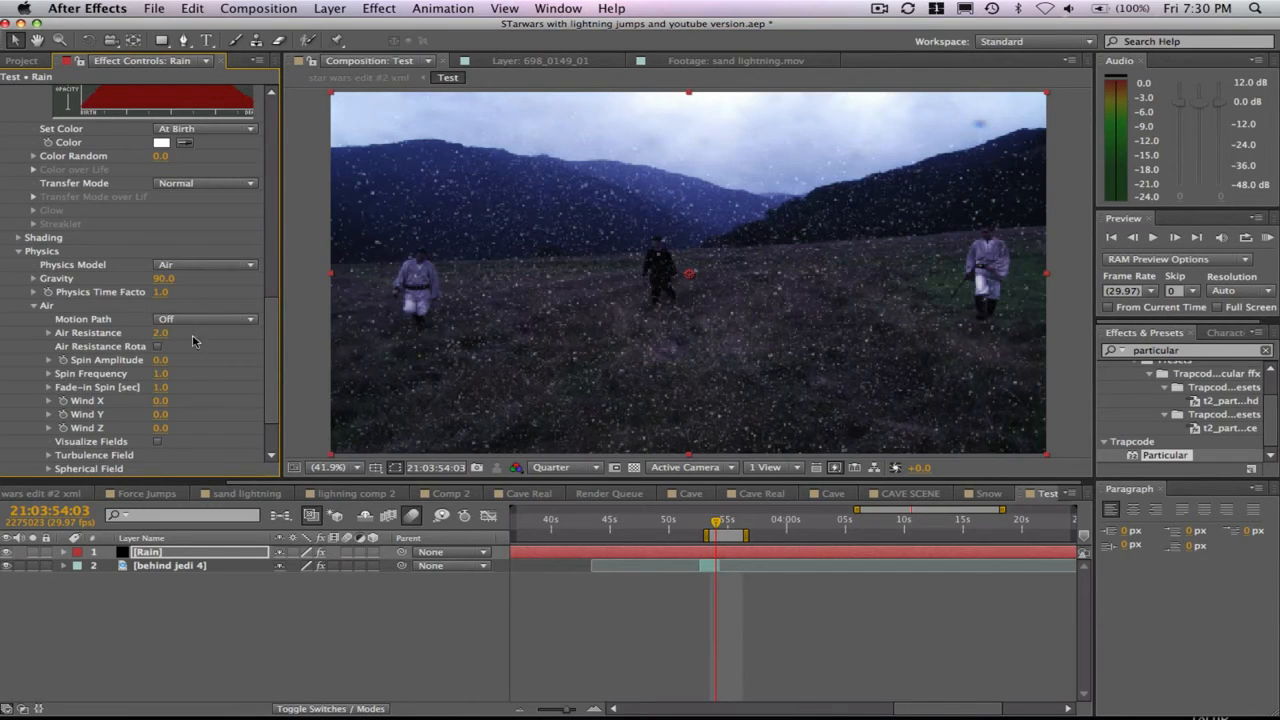
pyautogui.click(165, 372)
pyautogui.write('.5')
pyautogui.press('Return')
# - Set Wind Y to 1000 and enter a Wind Z value in the Air physics settings
pyautogui.click(161, 414)
pyautogui.press('Return')
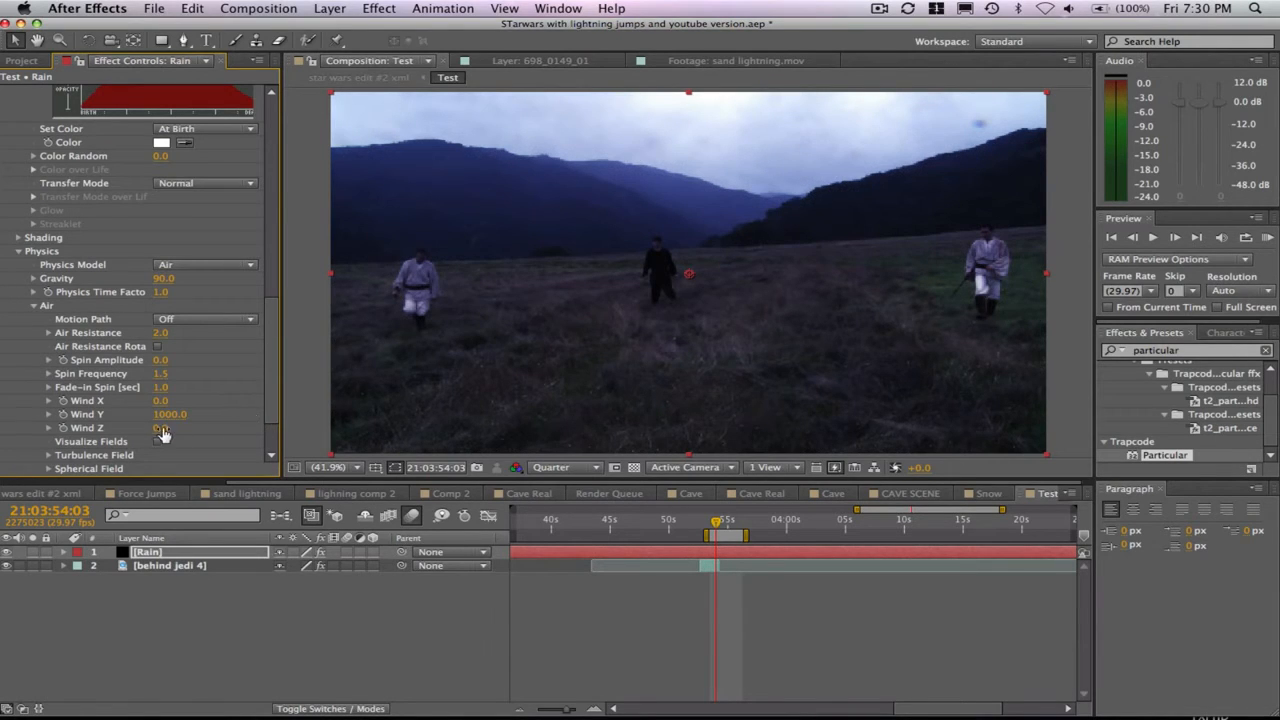
pyautogui.click(161, 428)
pyautogui.press('Return')
# - Move the emitter above the frame to a Position XY of 794, -295 and run a RAM preview of the particles
pyautogui.moveTo(272, 359); pyautogui.dragTo(329, 5)
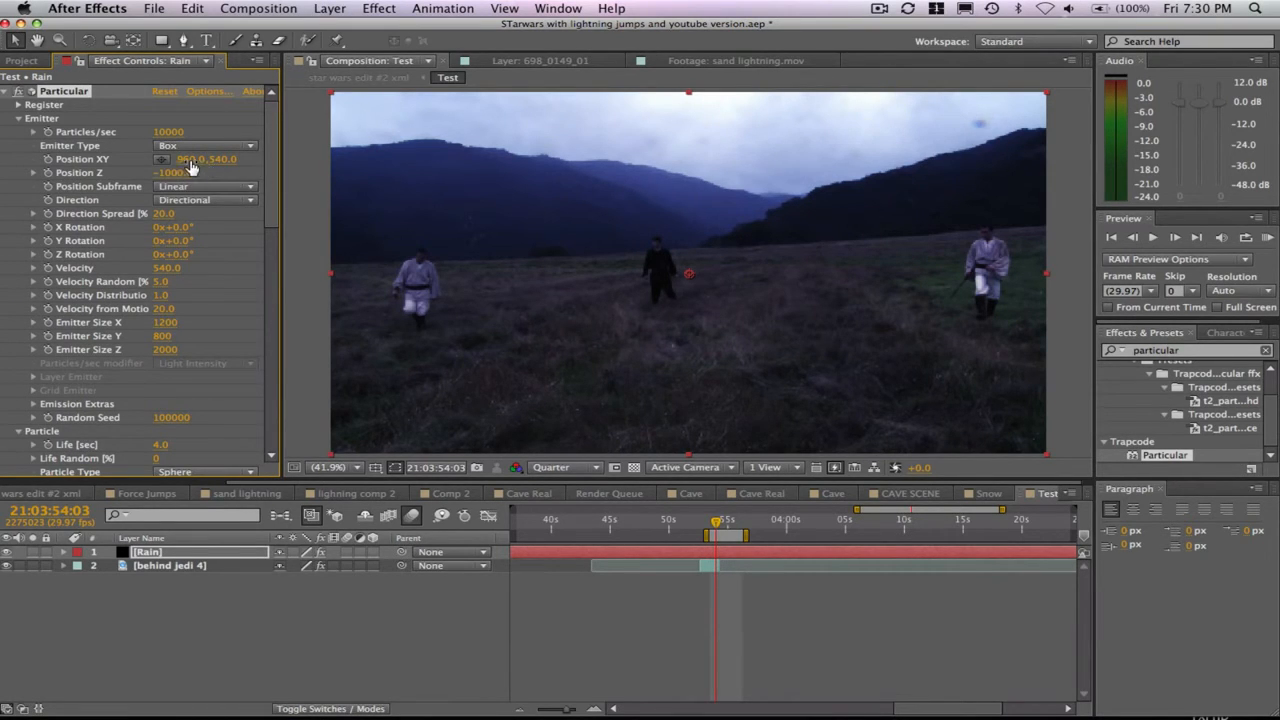
pyautogui.moveTo(178, 160); pyautogui.dragTo(119, 161)
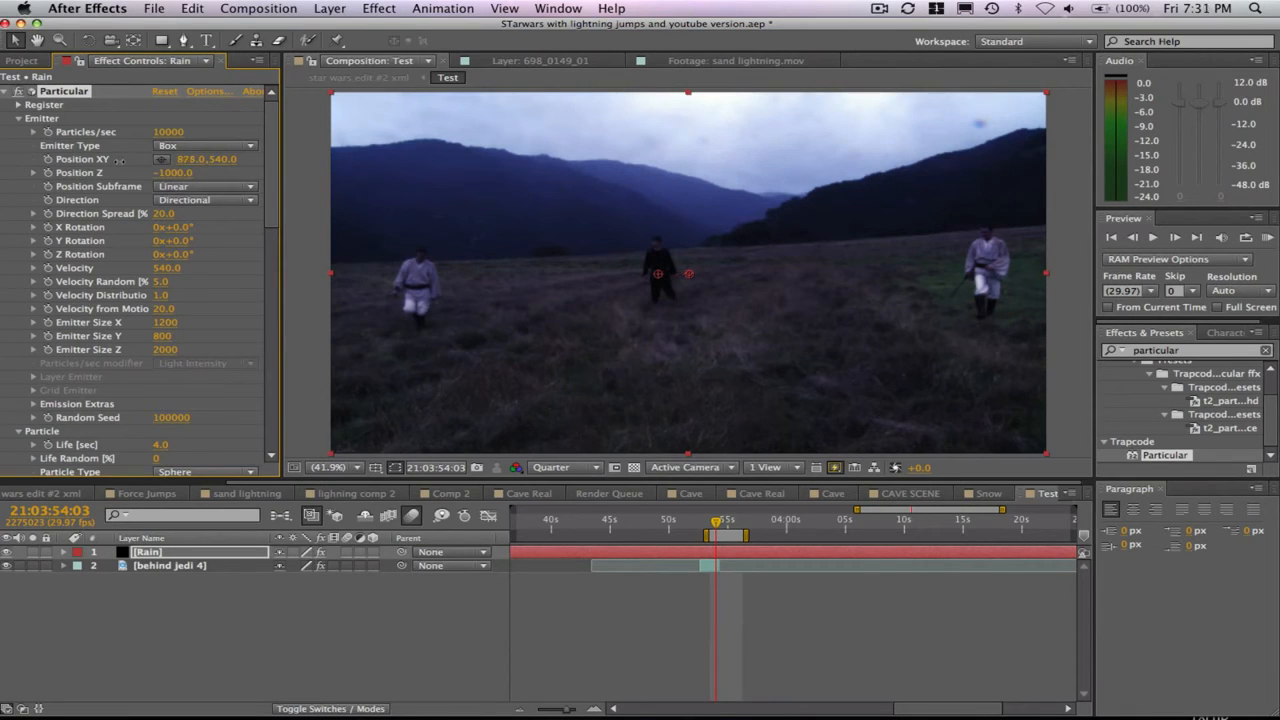
pyautogui.moveTo(230, 161); pyautogui.dragTo(69, 161)
pyautogui.moveTo(192, 160); pyautogui.dragTo(42, 154)
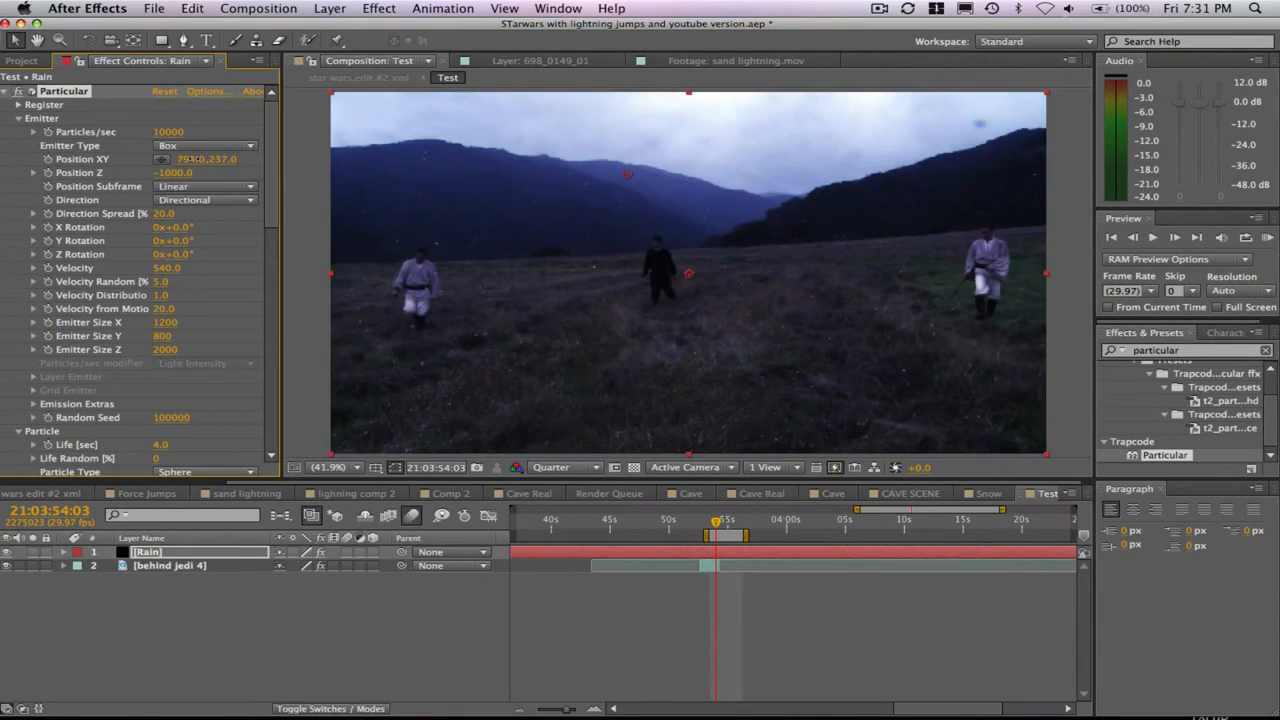
pyautogui.moveTo(228, 161); pyautogui.dragTo(20, 152)
pyautogui.moveTo(225, 161); pyautogui.dragTo(118, 164)
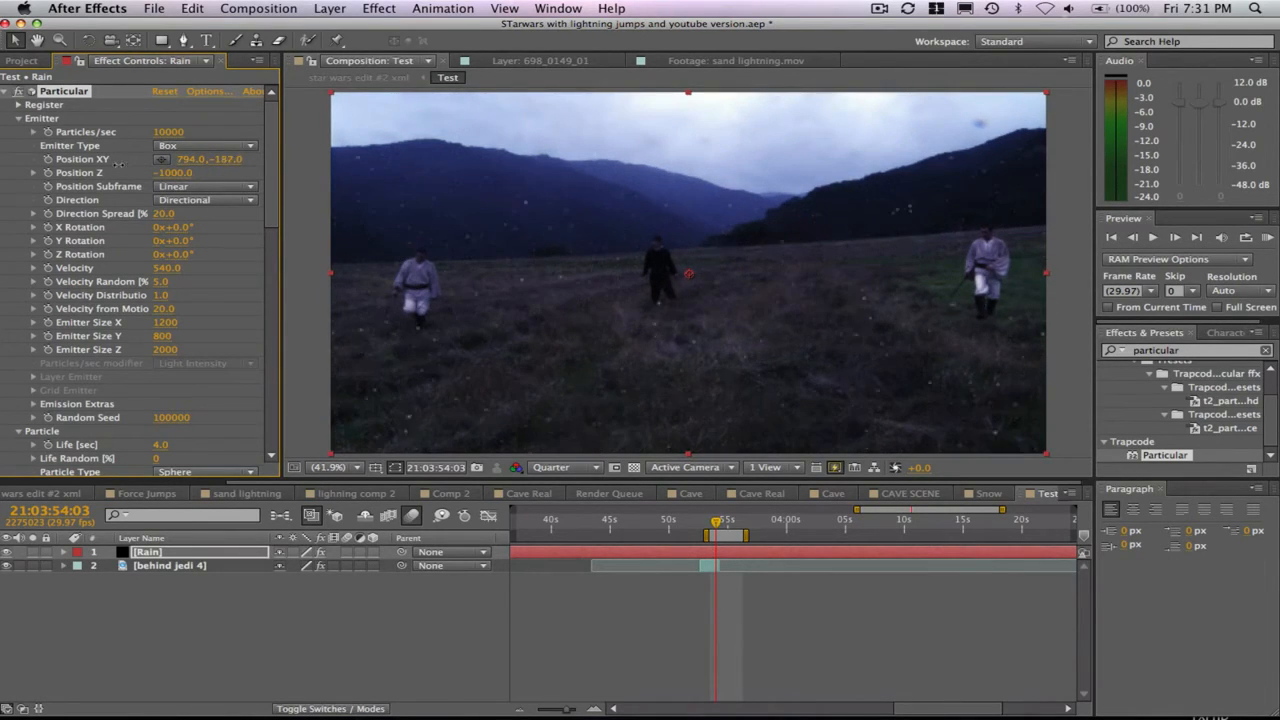
pyautogui.moveTo(18, 118); pyautogui.dragTo(93, 112)
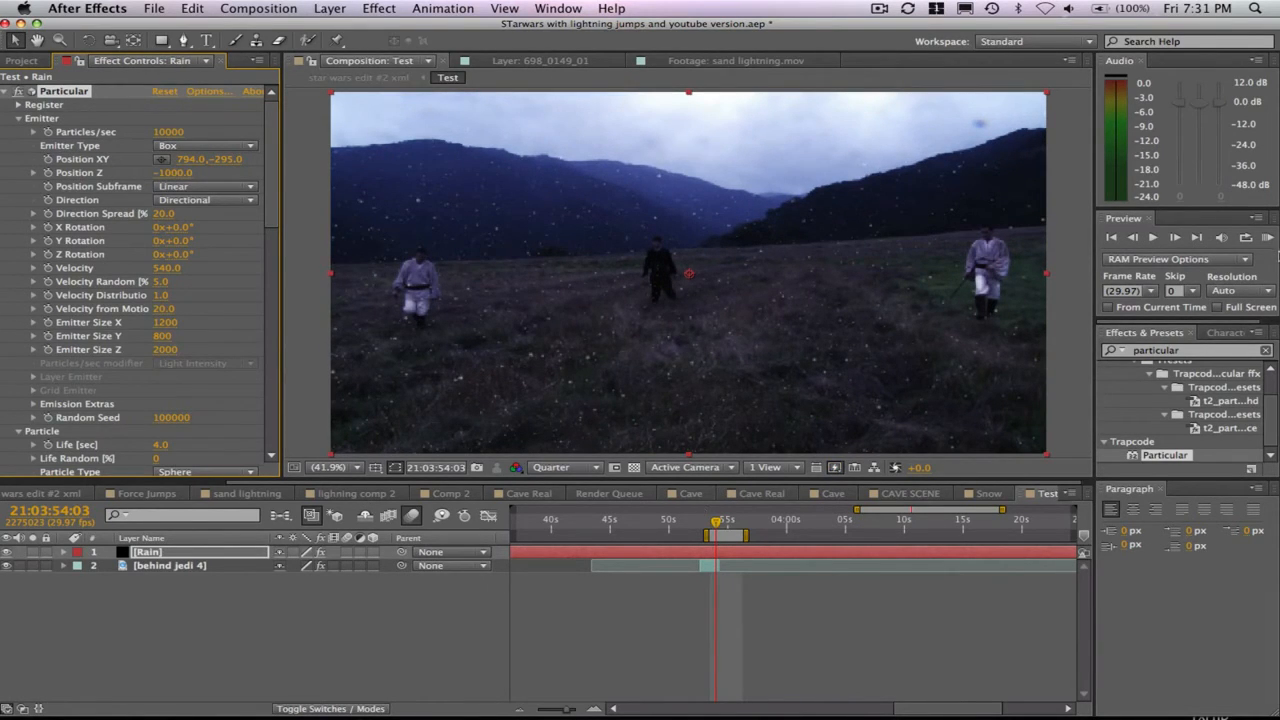
pyautogui.click(1267, 238)
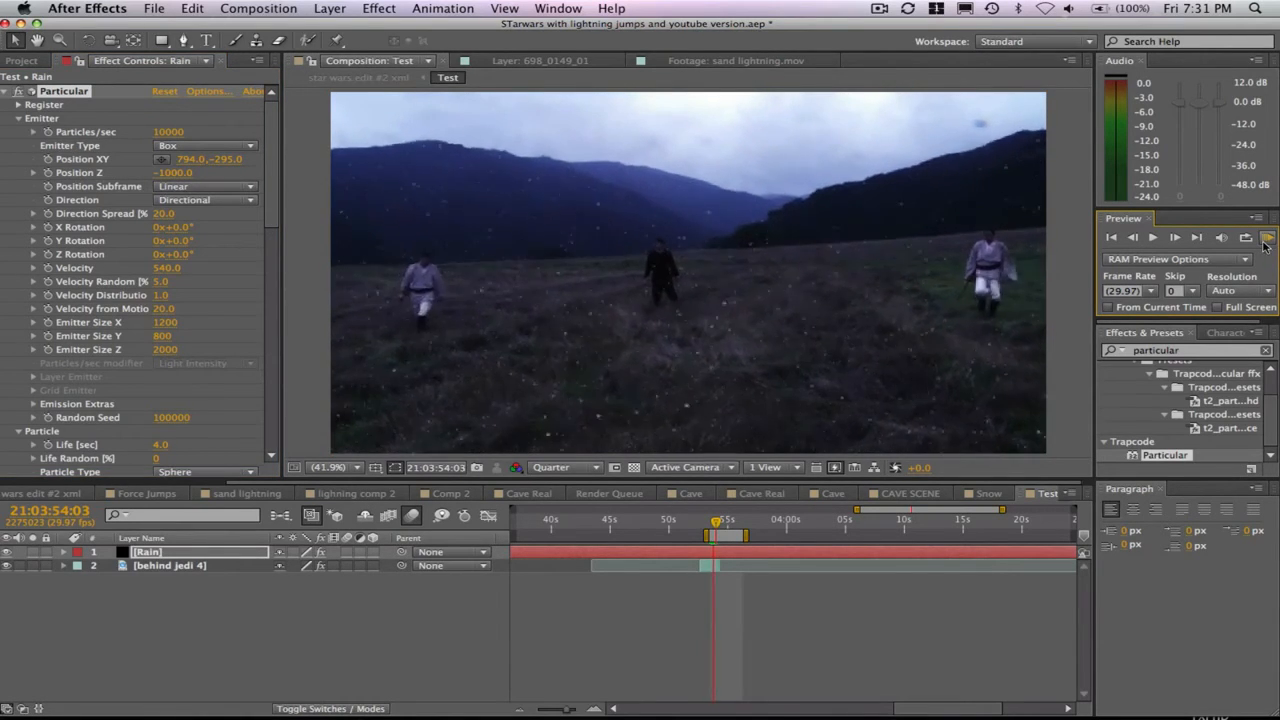
pyautogui.click(1264, 245)
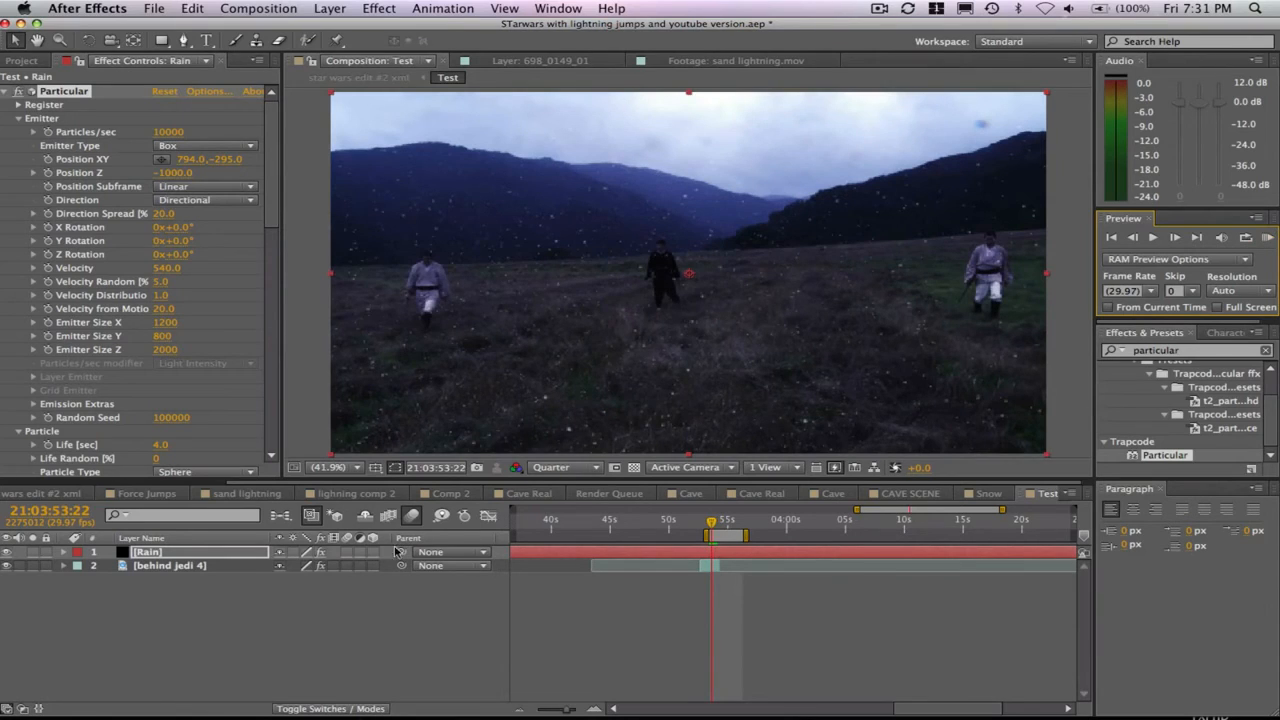
# - Enable motion blur on the Rain layer and run a RAM preview of the blurred particles
pyautogui.click(410, 520)
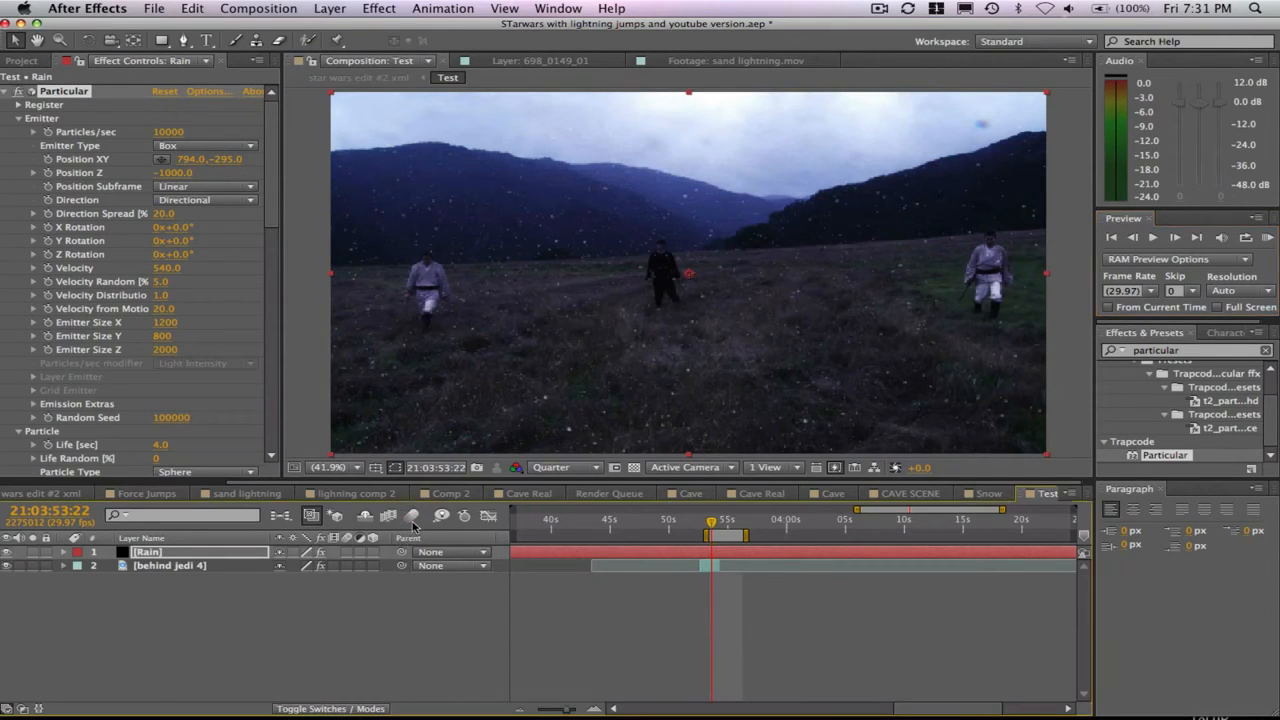
pyautogui.click(345, 553)
pyautogui.click(1266, 240)
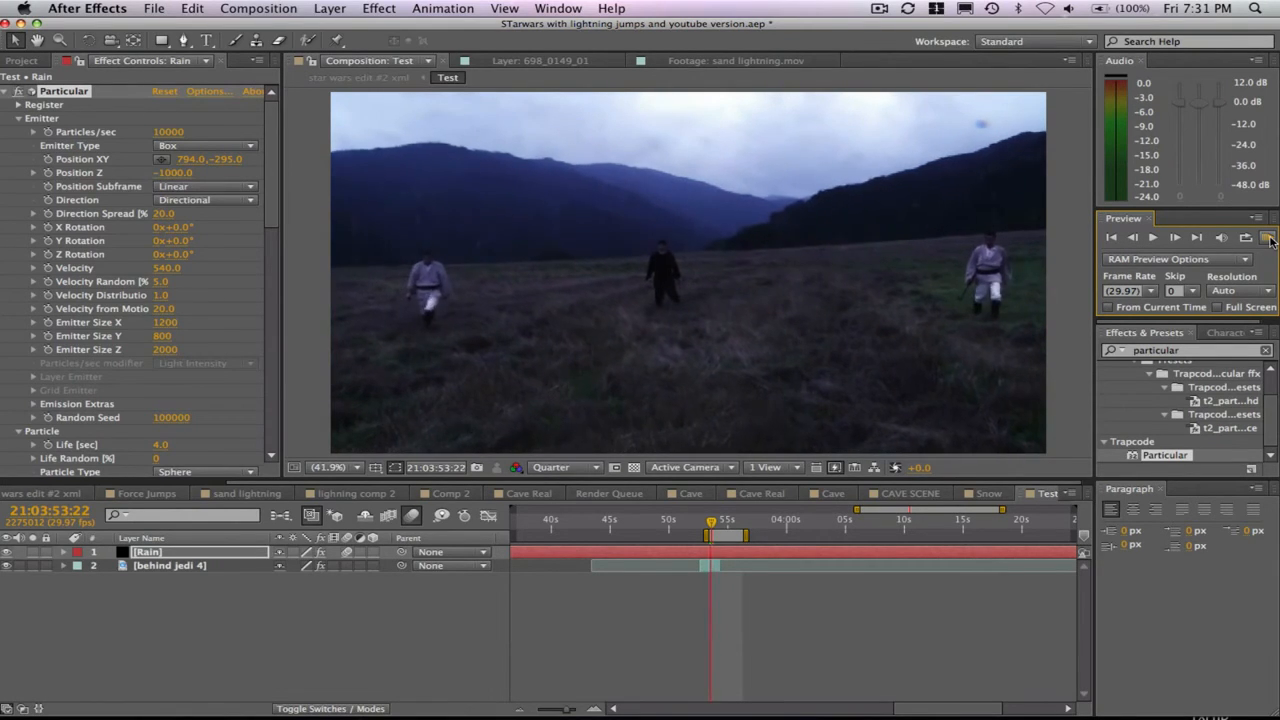
# - Apply the Directional Blur effect to the Rain layer after Particular
pyautogui.scroll(-1, 278, 246)
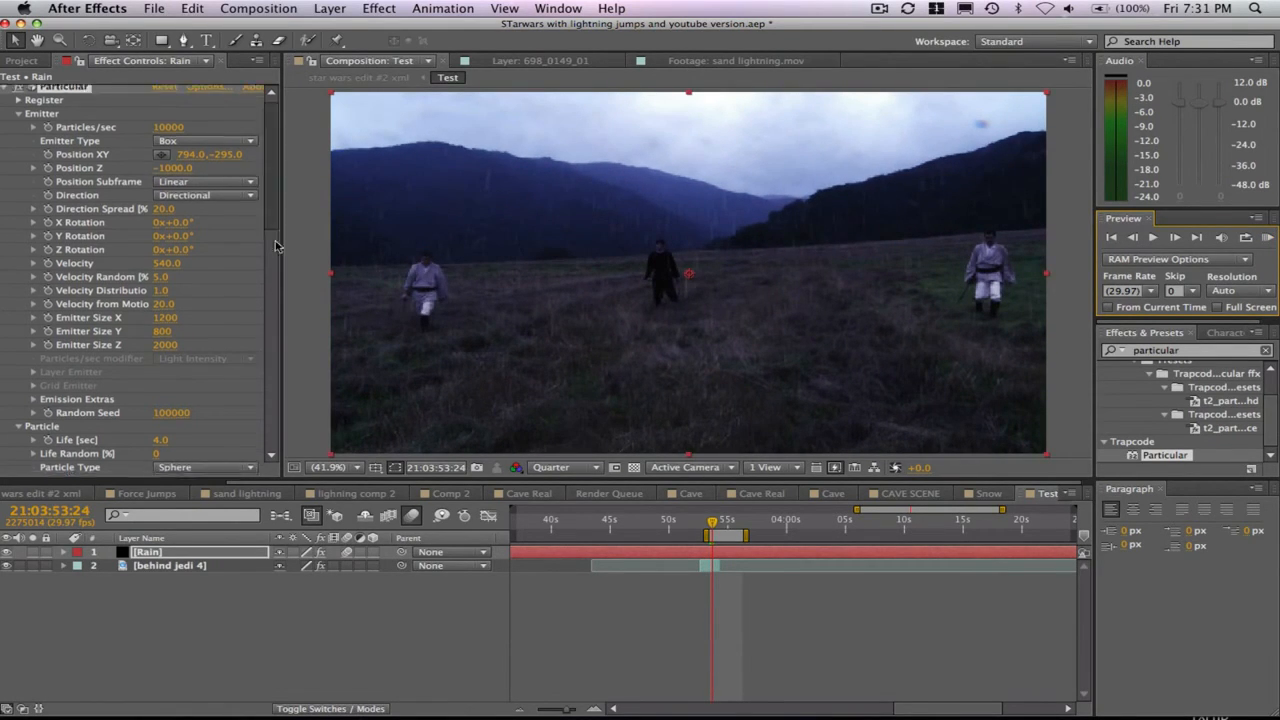
pyautogui.scroll(-10, 278, 246)
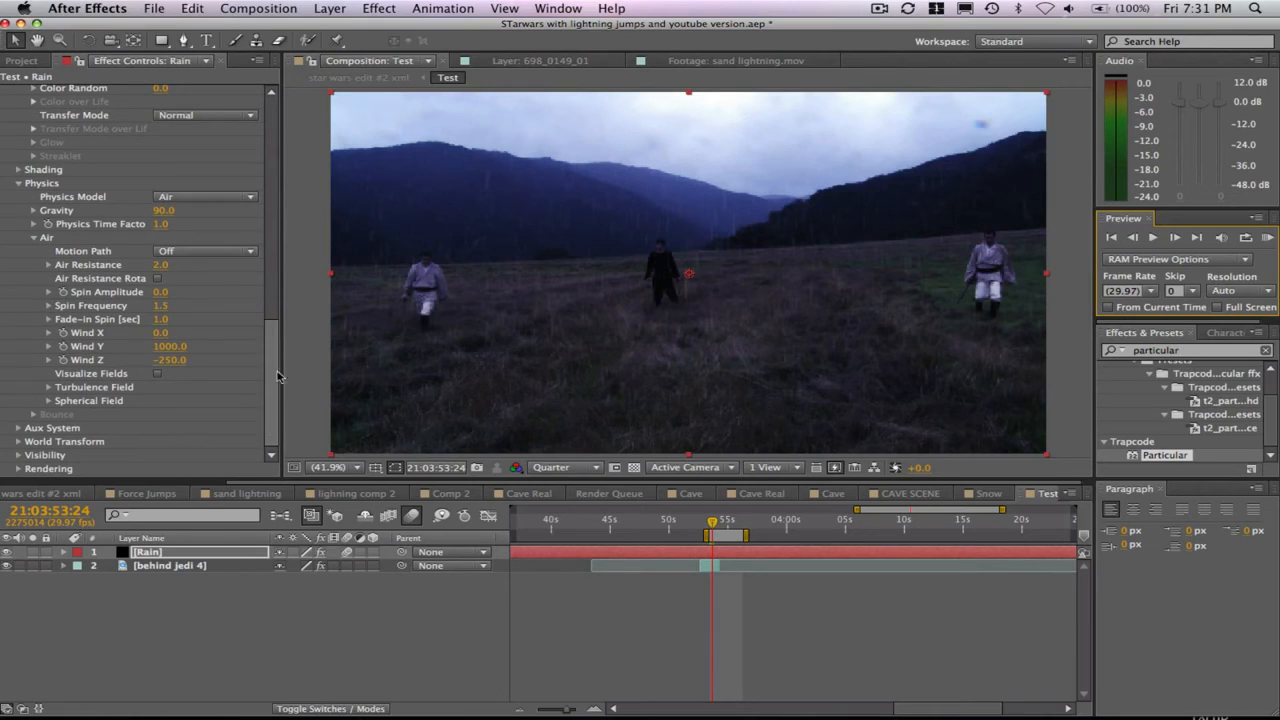
pyautogui.click(330, 8)
pyautogui.moveTo(360, 8)
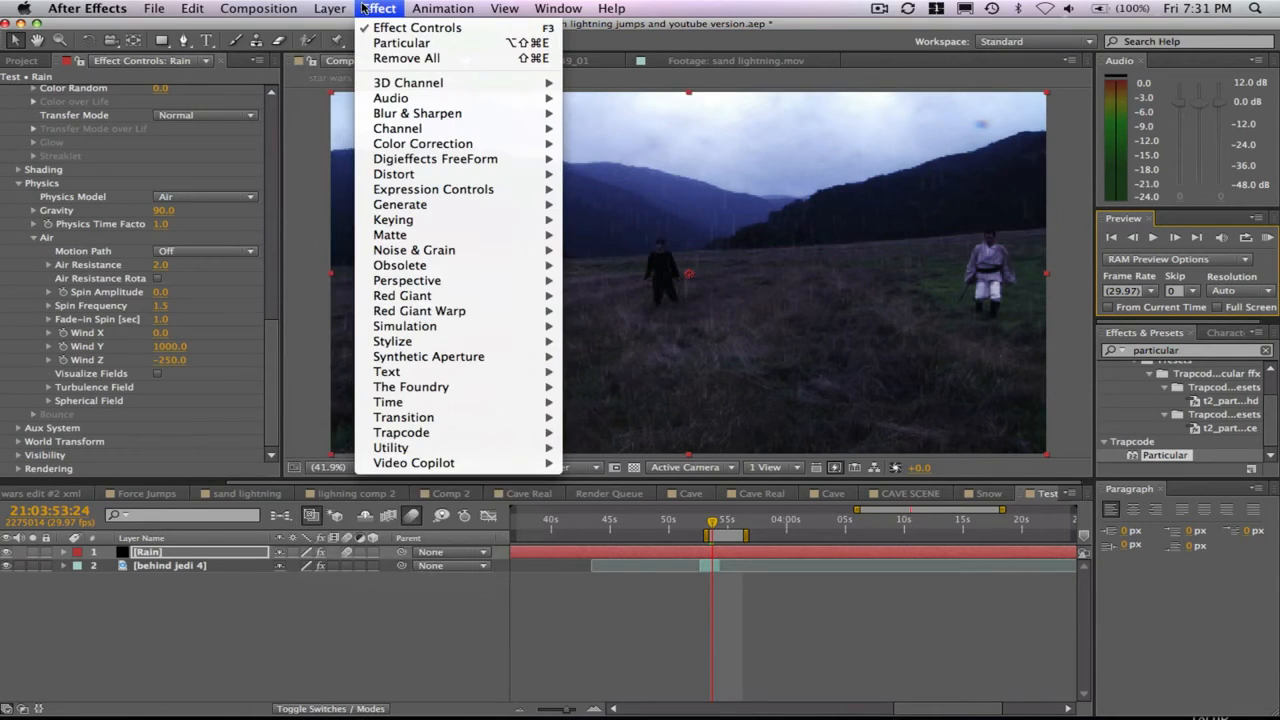
pyautogui.moveTo(461, 113)
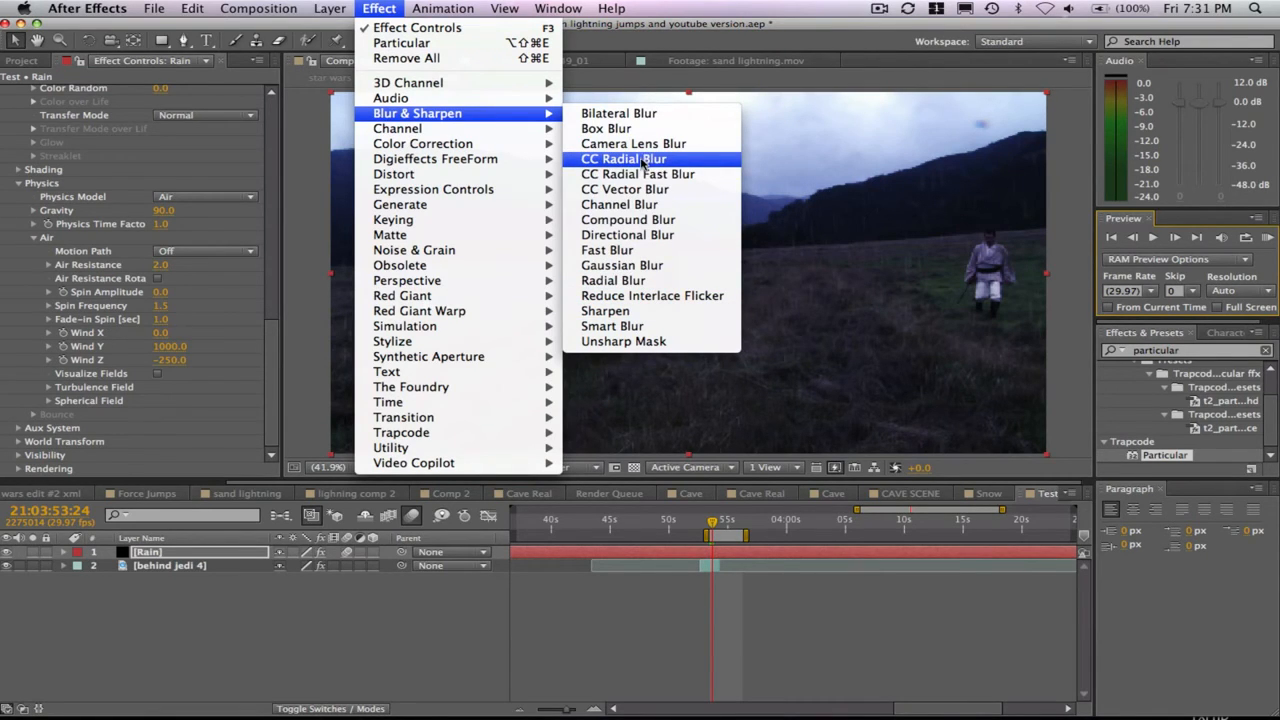
pyautogui.click(646, 236)
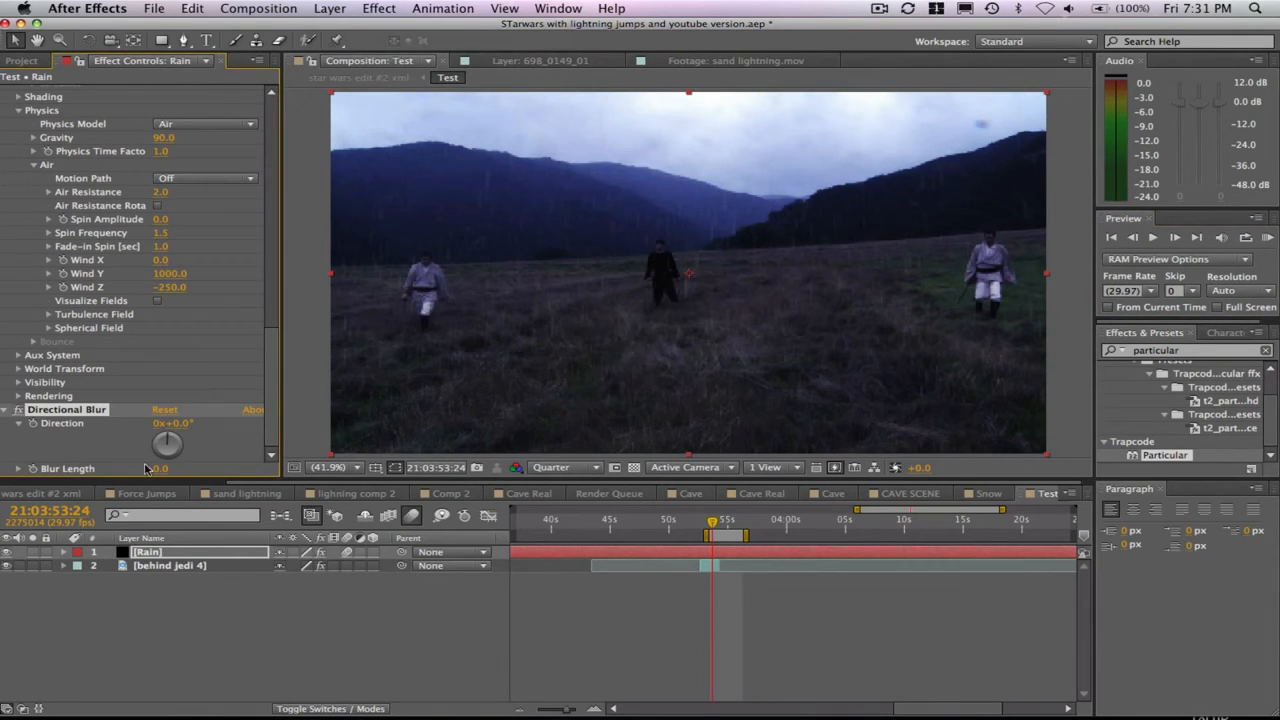
# - Set the Directional Blur's Direction to 180° and its Blur Length to 15
pyautogui.moveTo(170, 443); pyautogui.dragTo(173, 457)
pyautogui.click(182, 424)
pyautogui.write('180')
pyautogui.press('Return')
pyautogui.click(160, 468)
pyautogui.write('15')
pyautogui.press('Return')
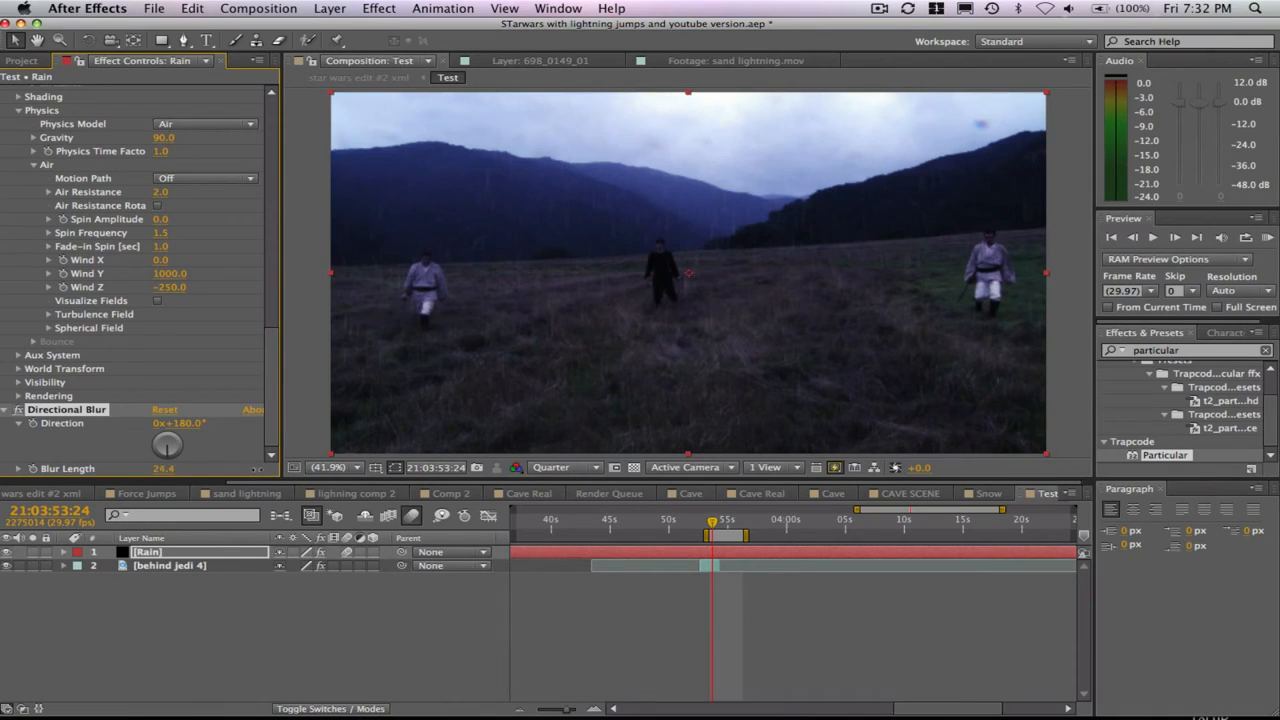
# - Try a stronger Blur Length of 54.5, settle on 20, and run a RAM preview of the blurred rain
pyautogui.moveTo(482, 443); pyautogui.dragTo(487, 442)
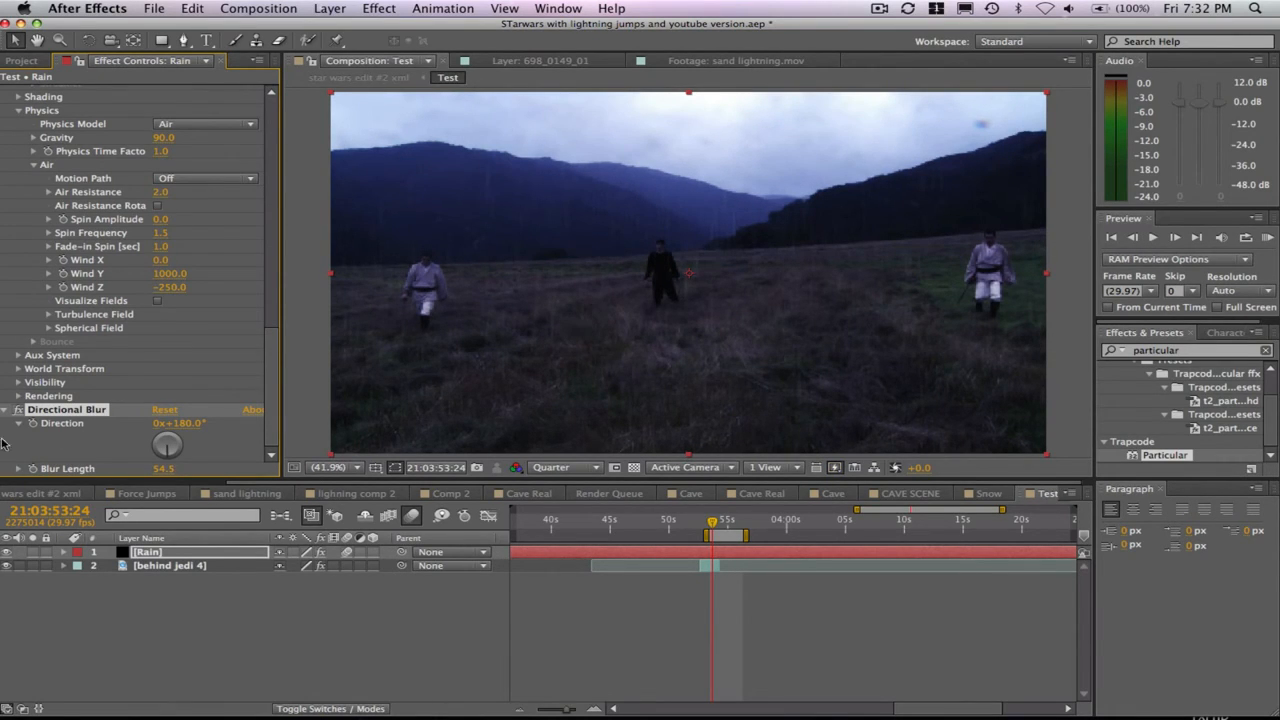
pyautogui.click(169, 469)
pyautogui.write('20')
pyautogui.press('Return')
pyautogui.click(1267, 237)
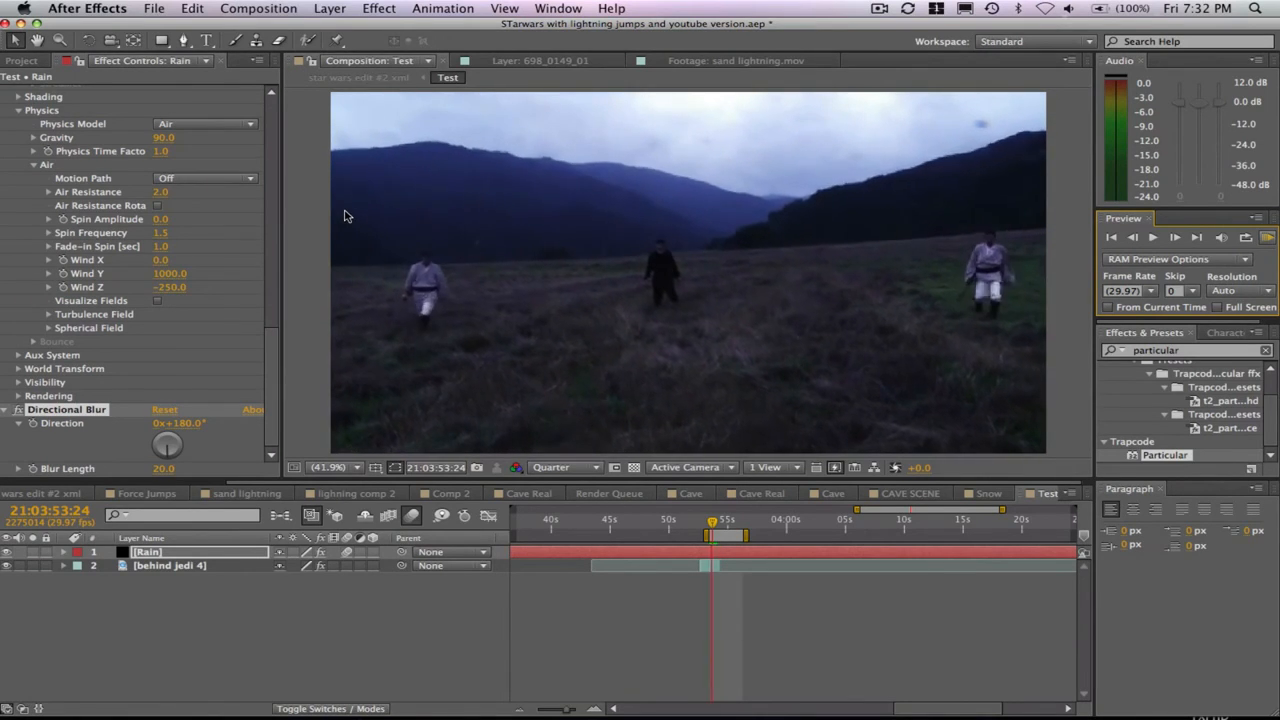
pyautogui.press('space')
# - Set Particular's emitter Position Z to -2070 and run a RAM preview of the rain
pyautogui.moveTo(273, 350); pyautogui.dragTo(270, 97)
pyautogui.moveTo(168, 184); pyautogui.dragTo(12, 163)
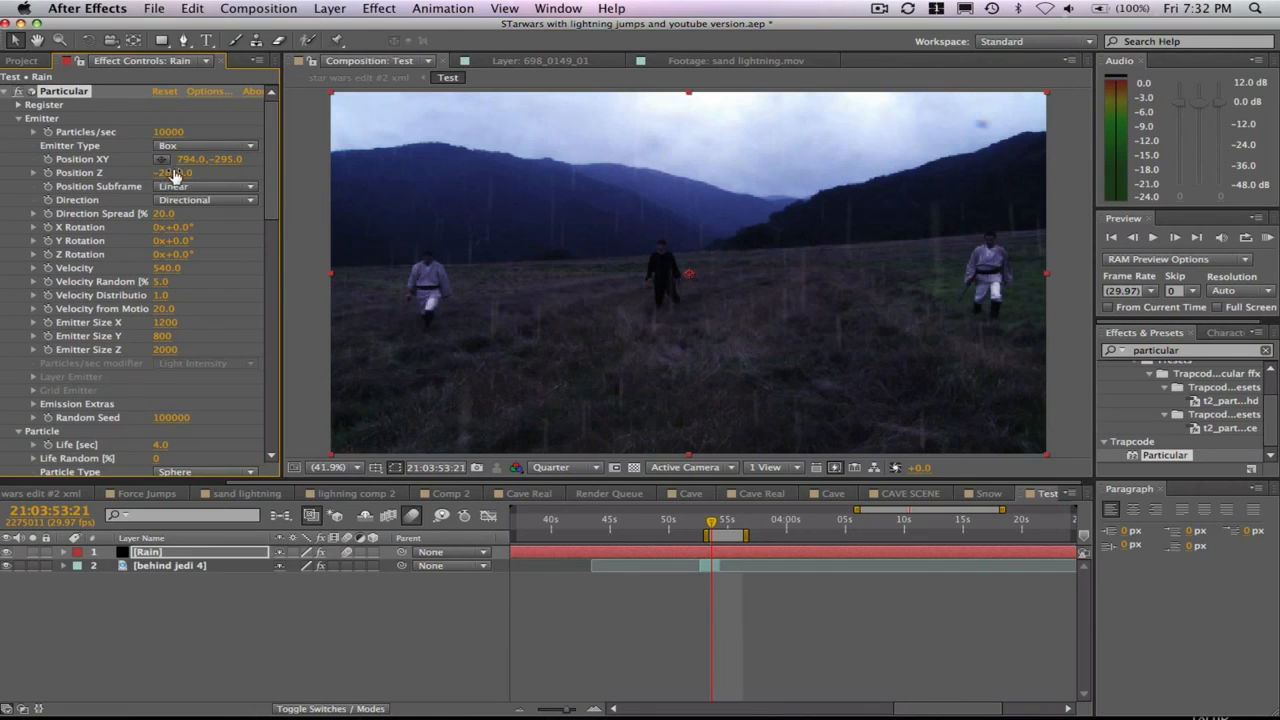
pyautogui.moveTo(175, 172); pyautogui.dragTo(222, 172)
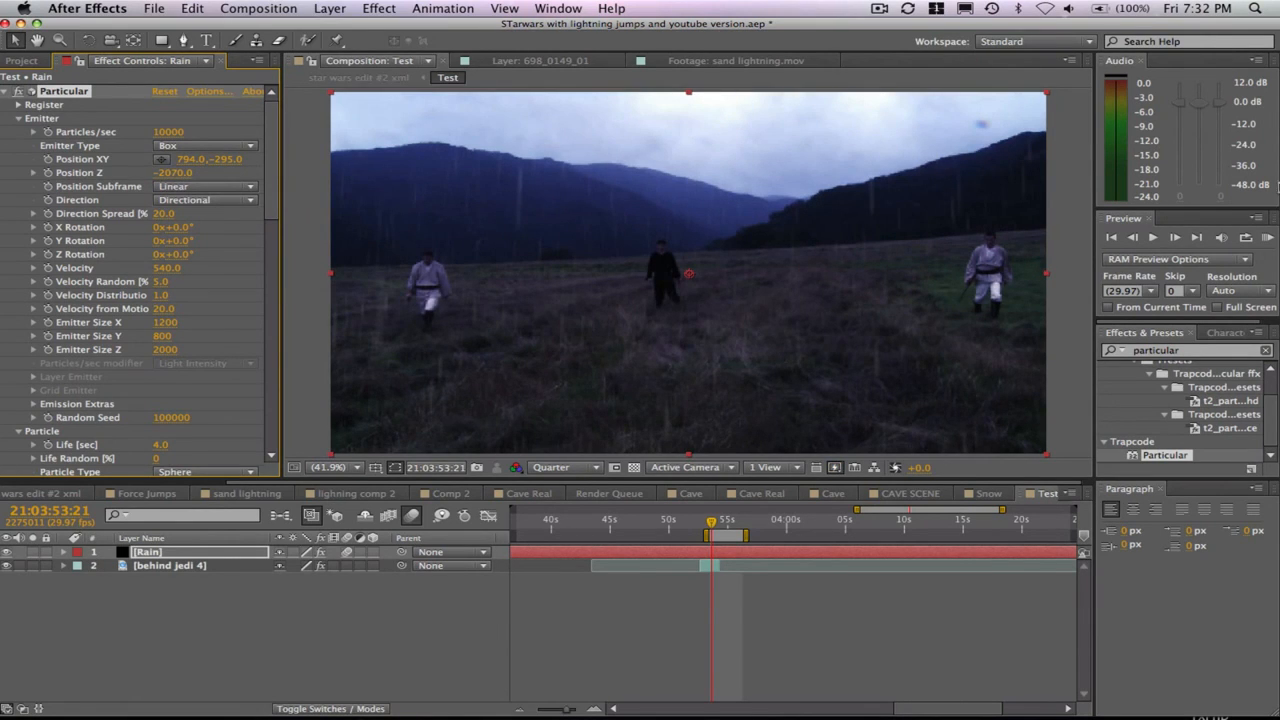
pyautogui.click(1267, 237)
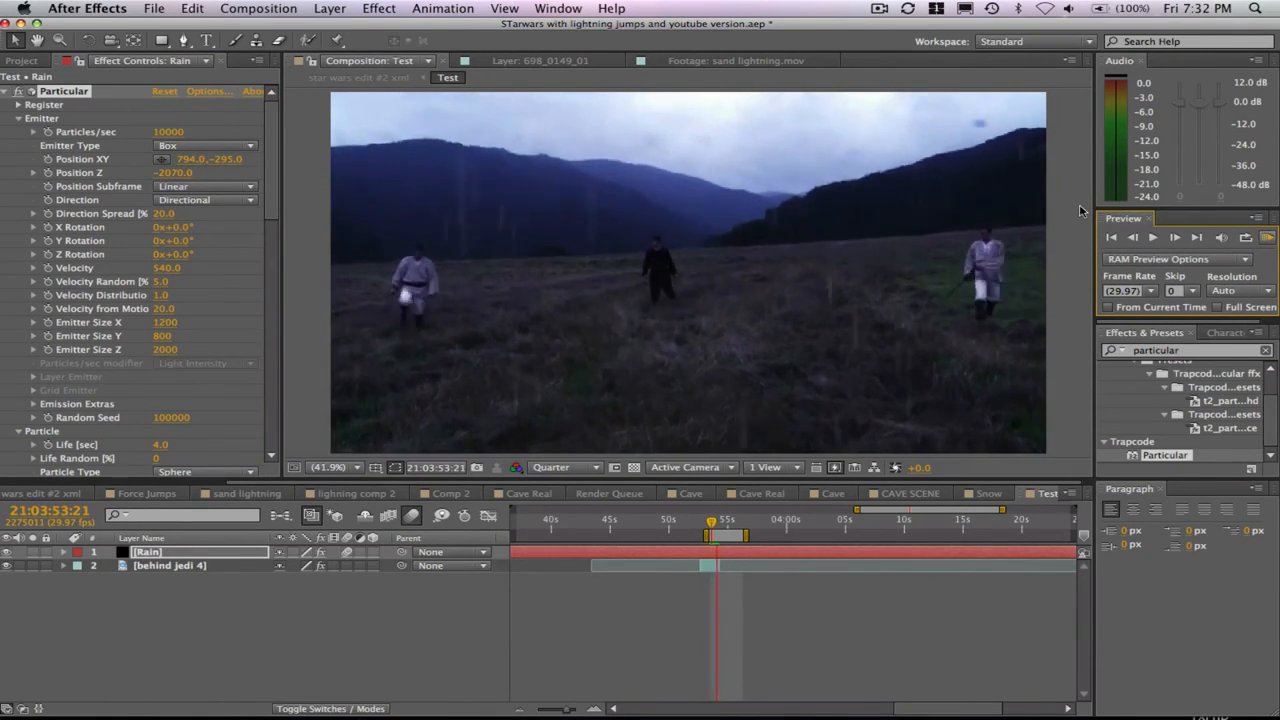
pyautogui.press('space')
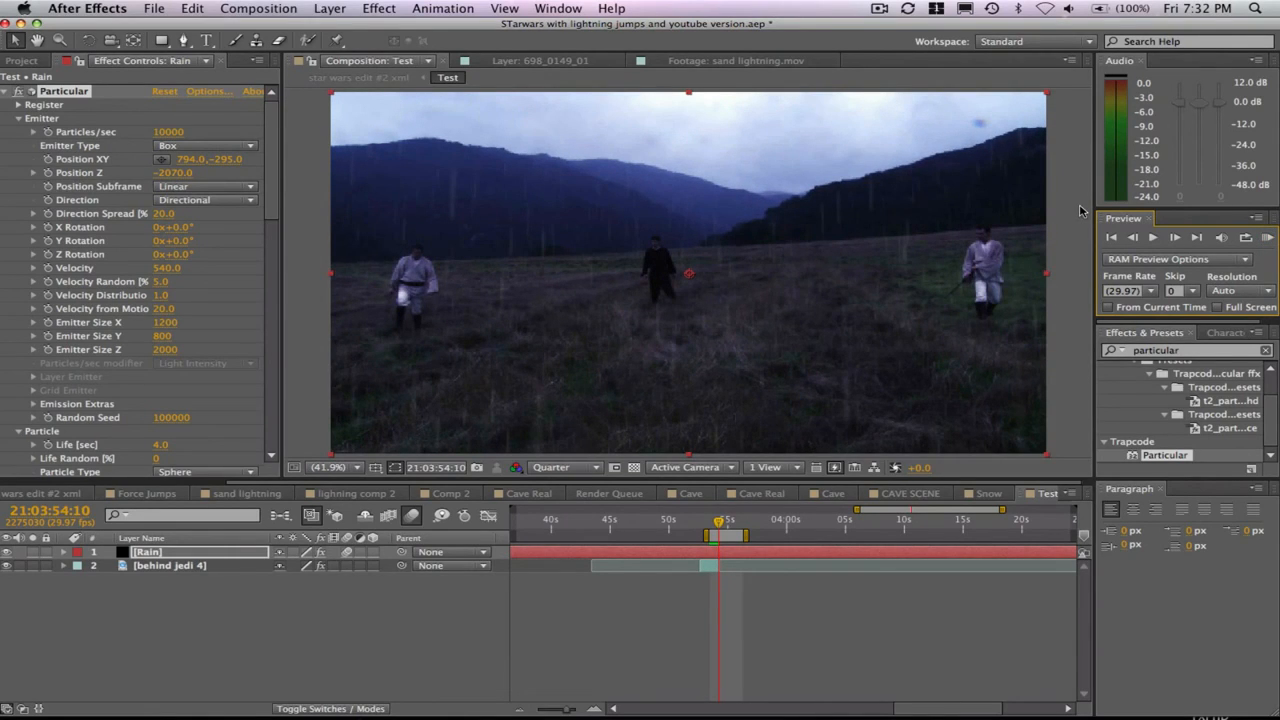